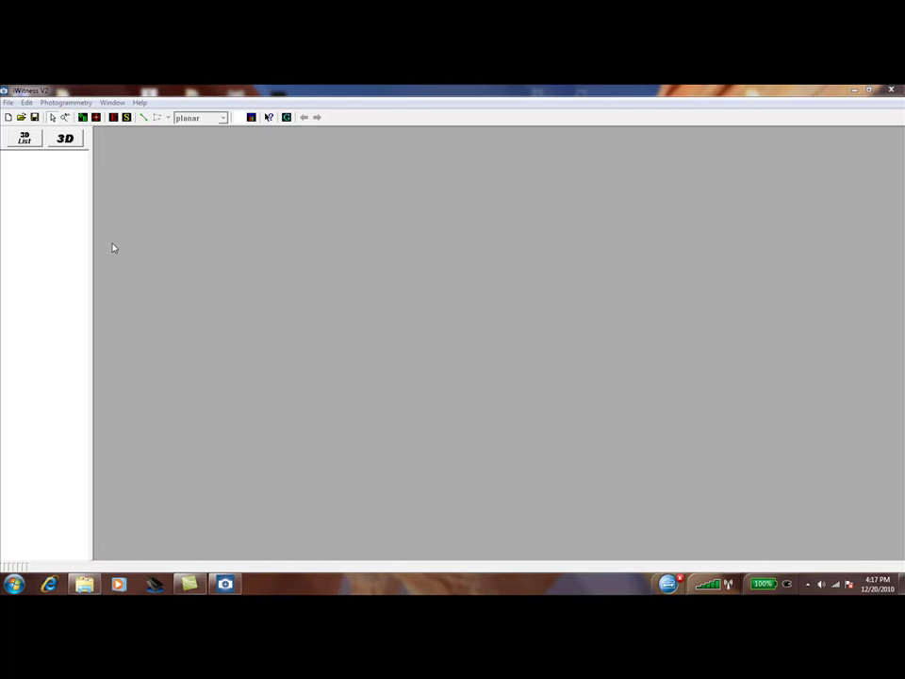
- Add all four DEMO Tutorial photos to the project and open DSC_1303.jpg and DSC_1309.jpg side by side
left_click(8, 102)
left_click(33, 182)
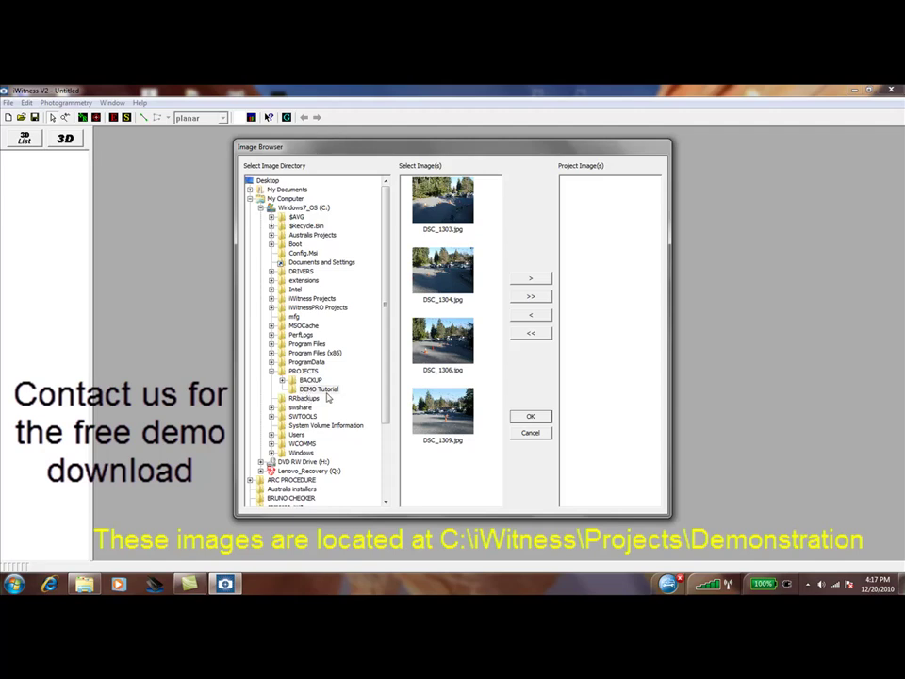
left_click(529, 297)
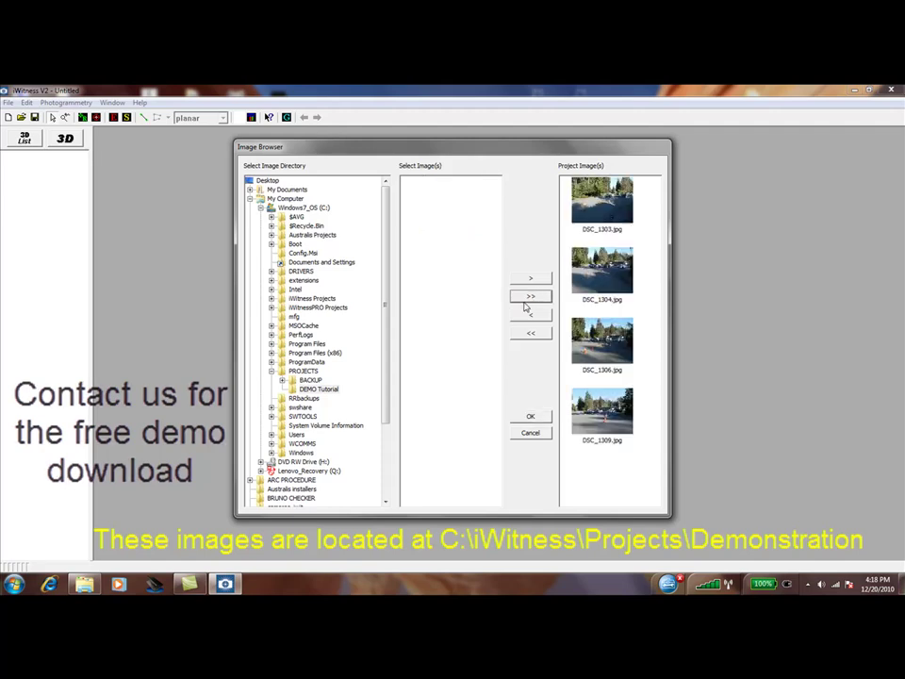
left_click(528, 419)
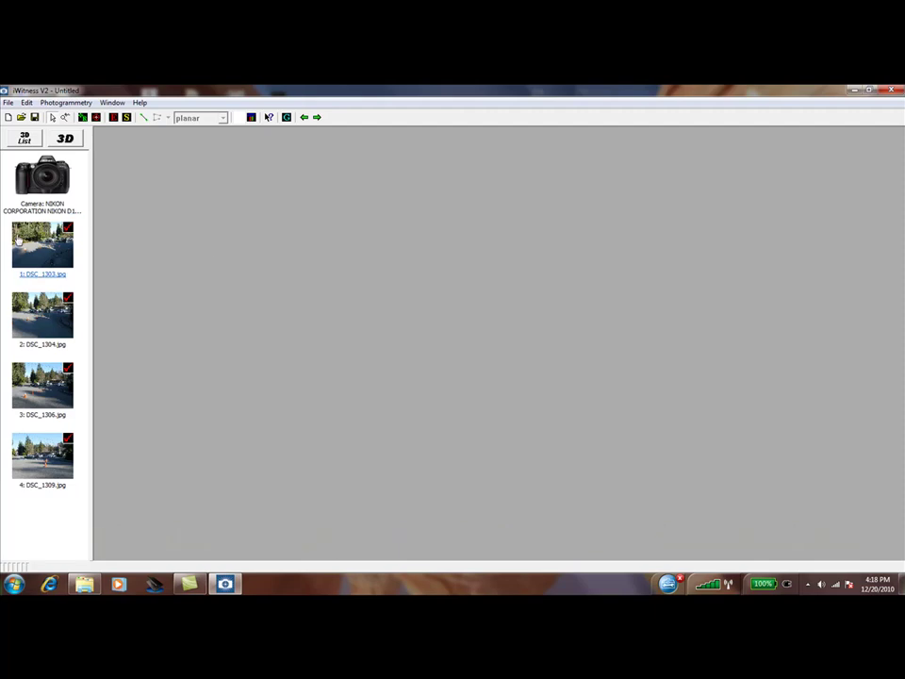
double_click(13, 233)
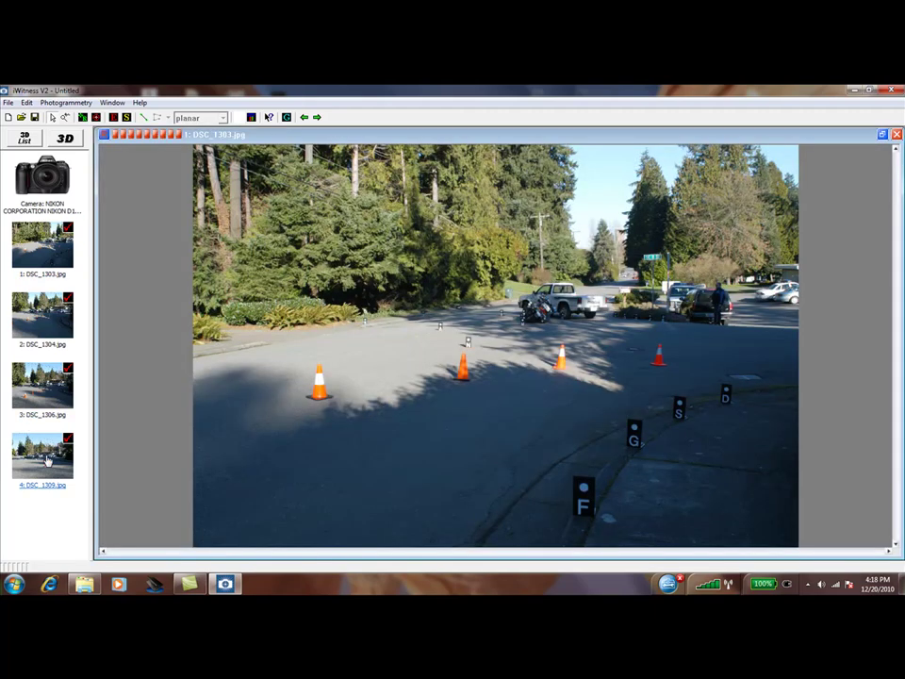
double_click(47, 459)
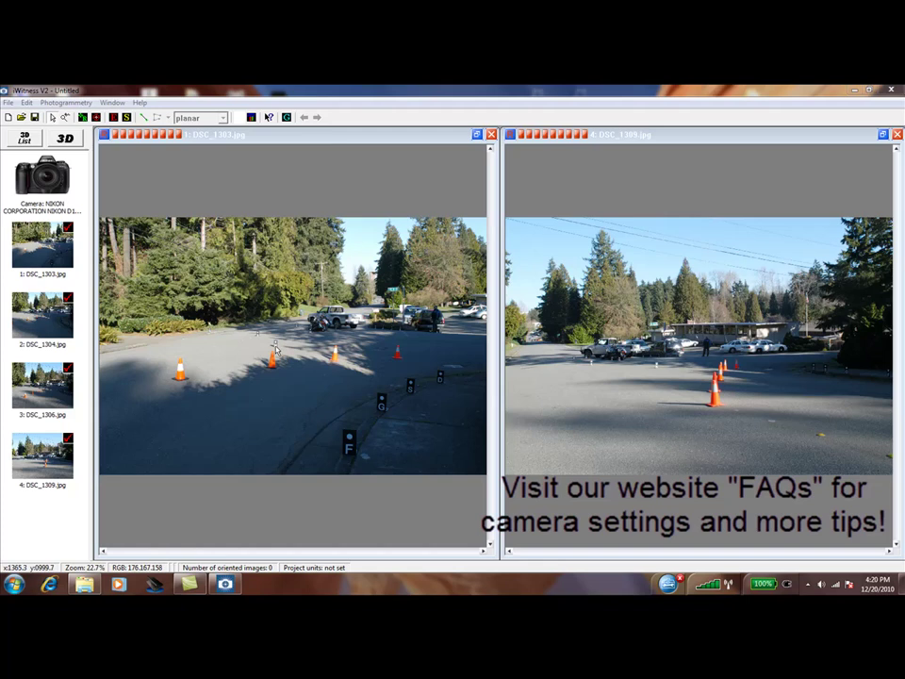
- Examine the cones and the N and F markers up close in DSC_1303.jpg
scroll(275, 348, "up", 5)
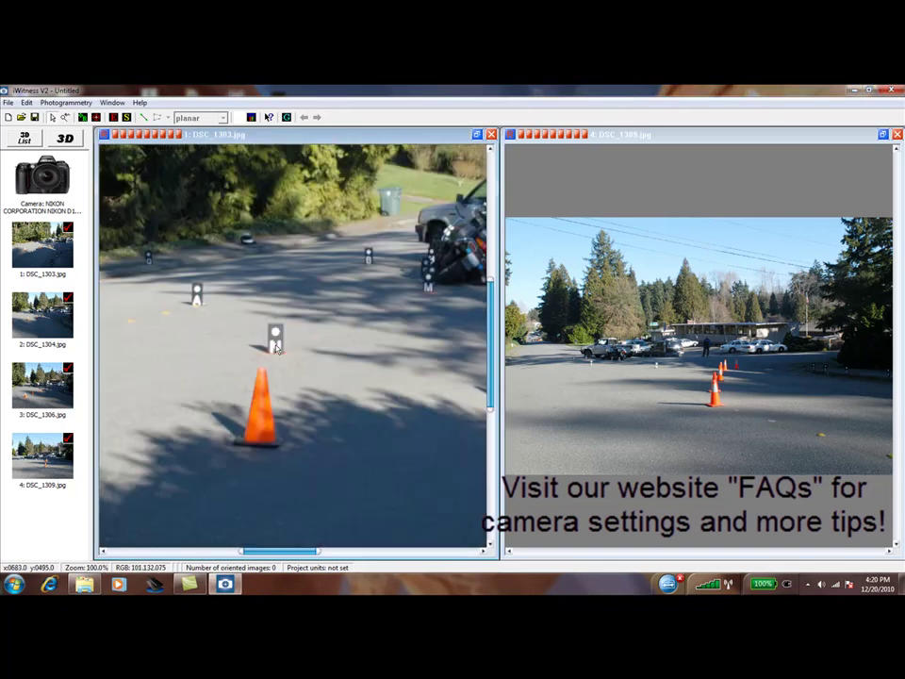
scroll(276, 349, "down", 2)
scroll(276, 348, "down", 3)
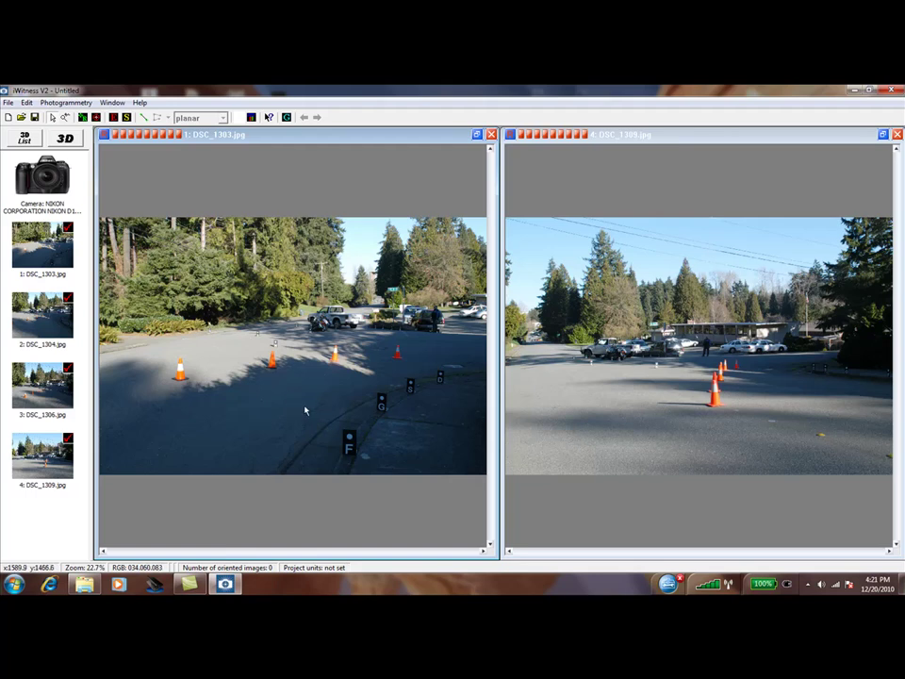
left_click_drag(311, 418, 374, 455)
left_click_drag(272, 316, 345, 385)
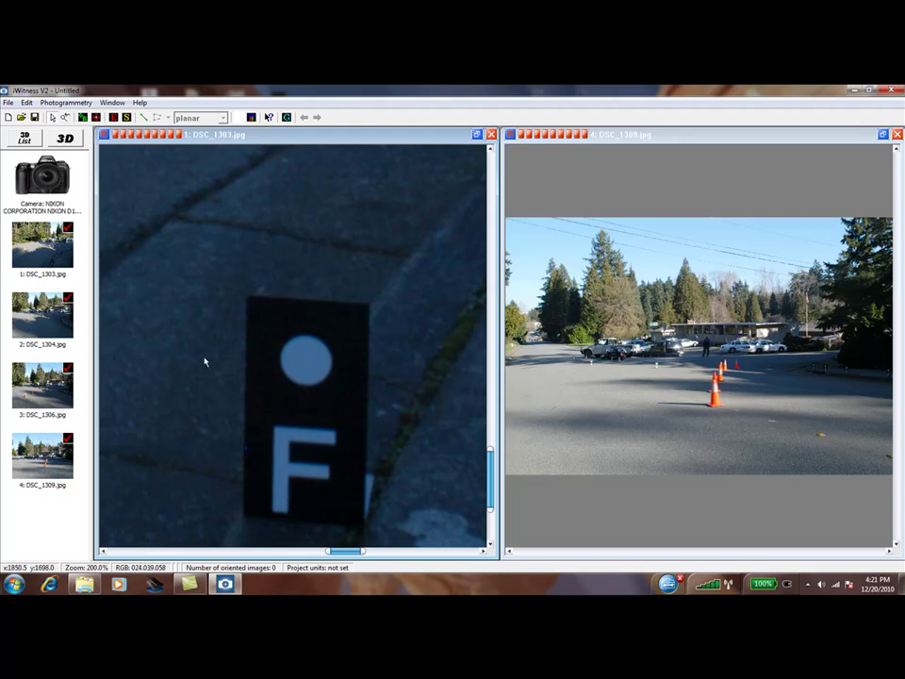
scroll(323, 381, "down", 2)
middle_click_drag(306, 322, 335, 365)
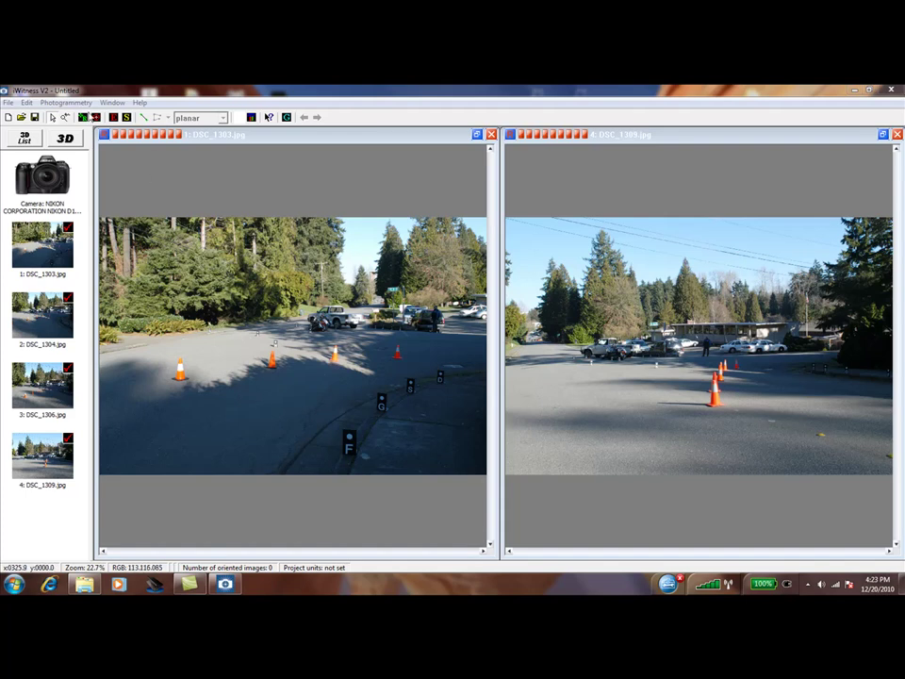
- Start referencing and mark the upper inner corner of the Mazda pickup's left taillight in both photos
left_click(83, 116)
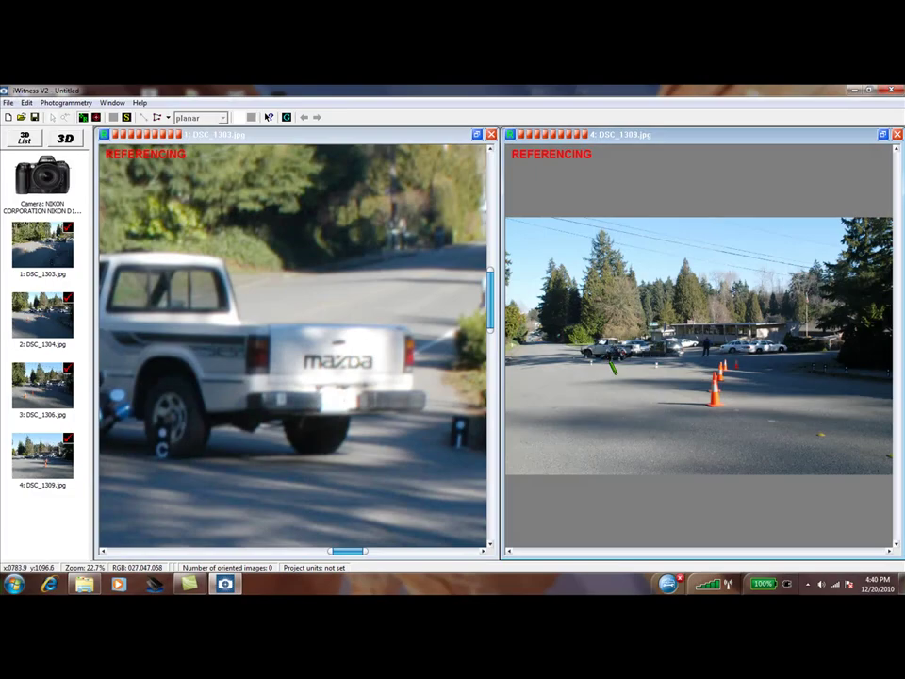
scroll(695, 345, "up", 5)
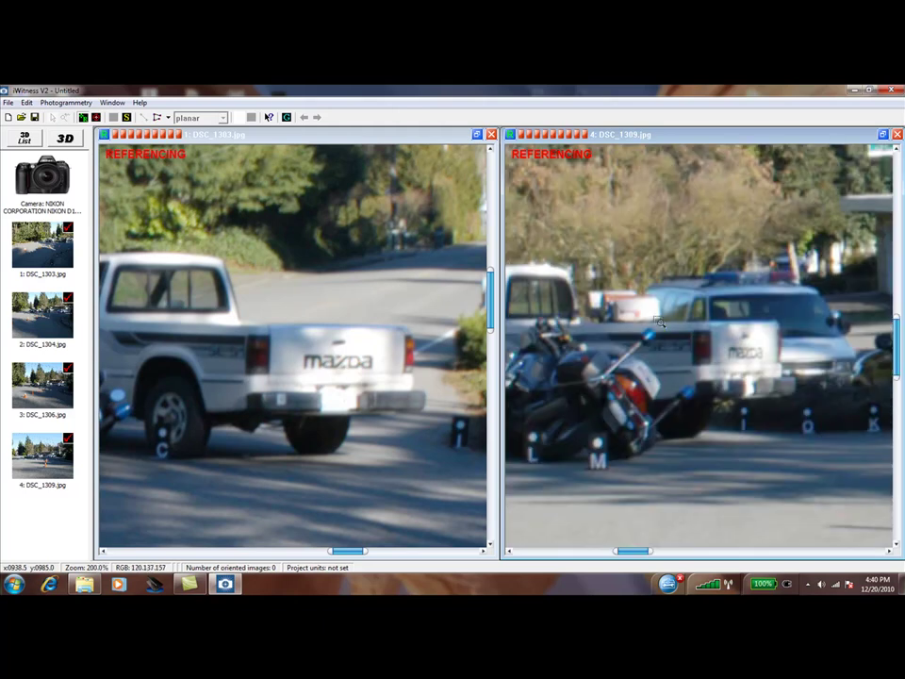
scroll(696, 345, "up", 2)
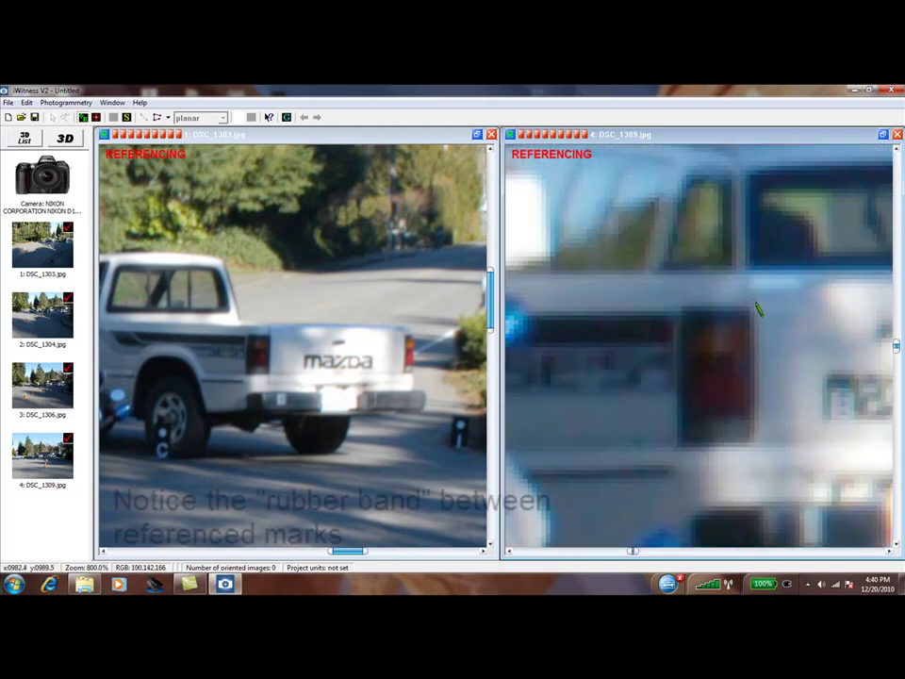
scroll(284, 359, "up", 2)
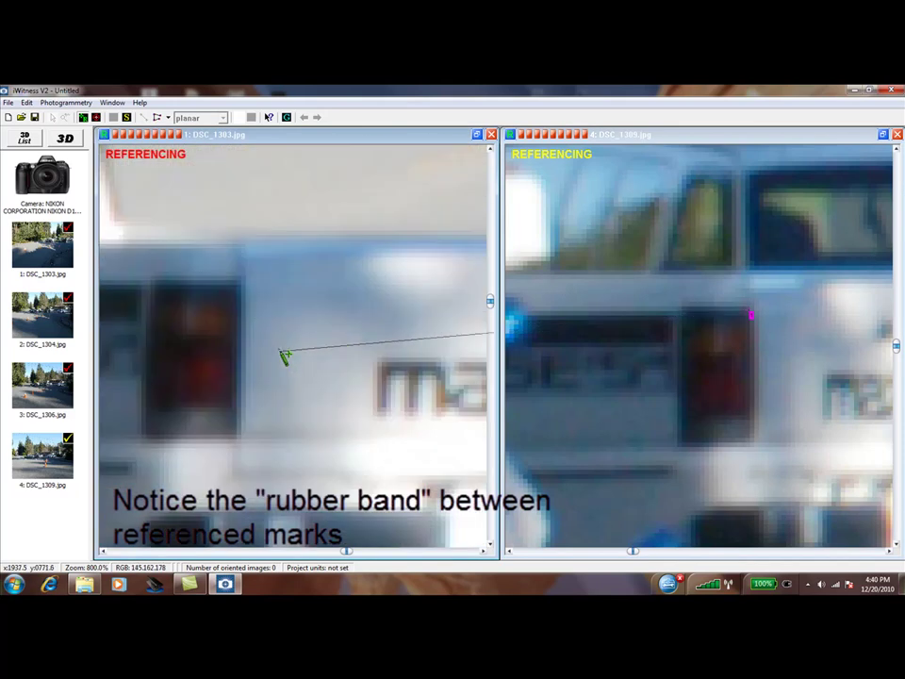
left_click(245, 293)
- Reference the tip of the farthest traffic cone in DSC_1309.jpg and DSC_1303.jpg
scroll(256, 313, "down", 5)
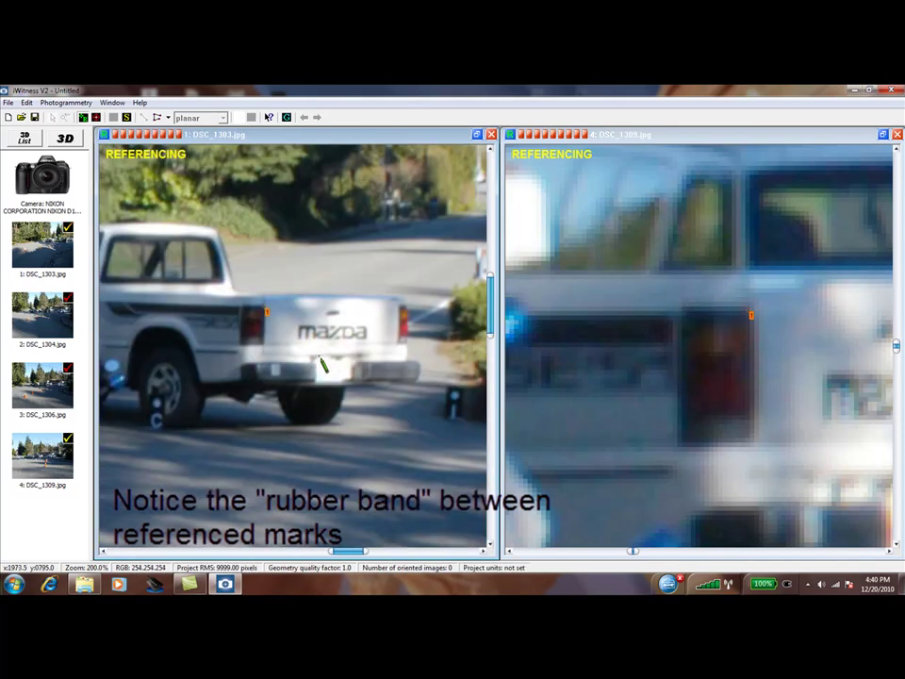
scroll(598, 392, "down", 3)
scroll(726, 372, "up", 5)
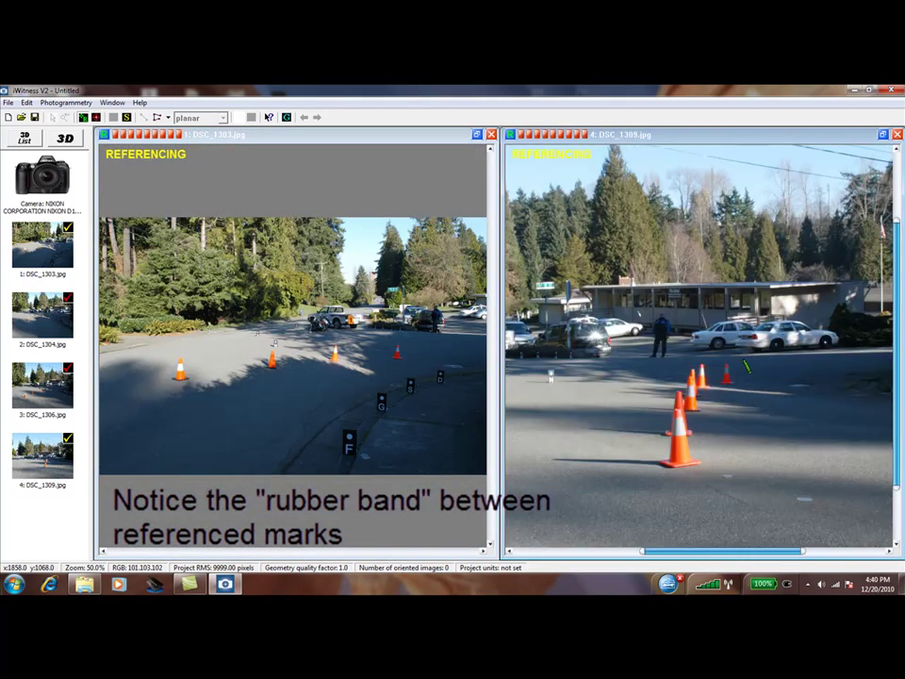
left_click(620, 363)
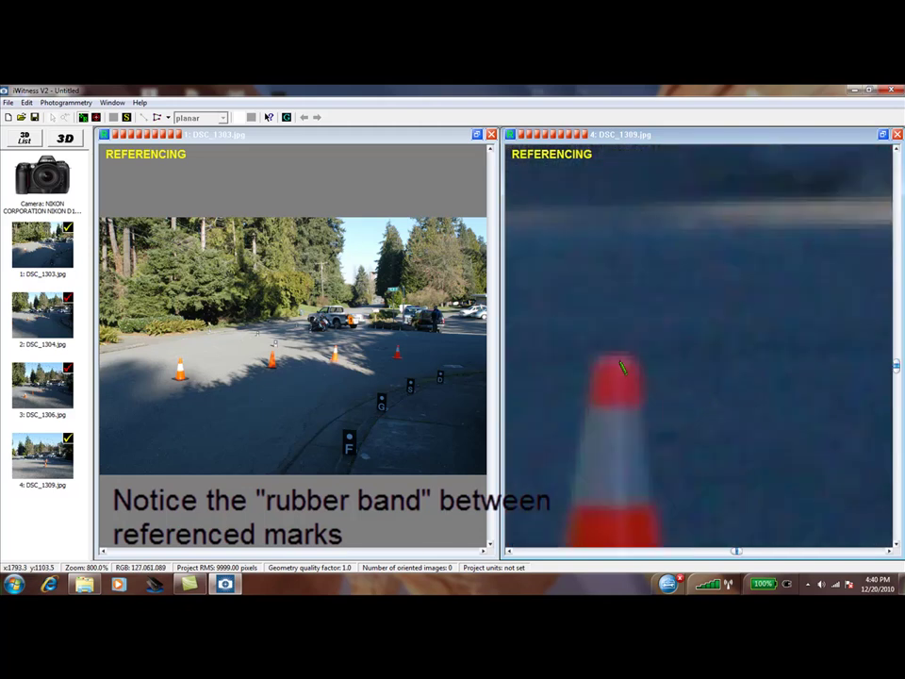
scroll(377, 348, "up", 4)
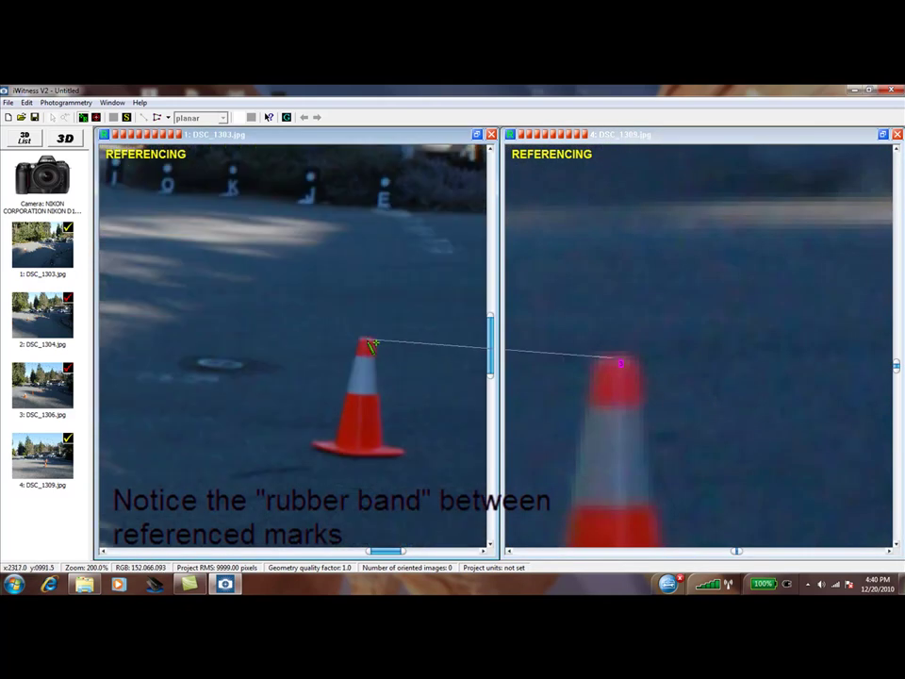
left_click(377, 343)
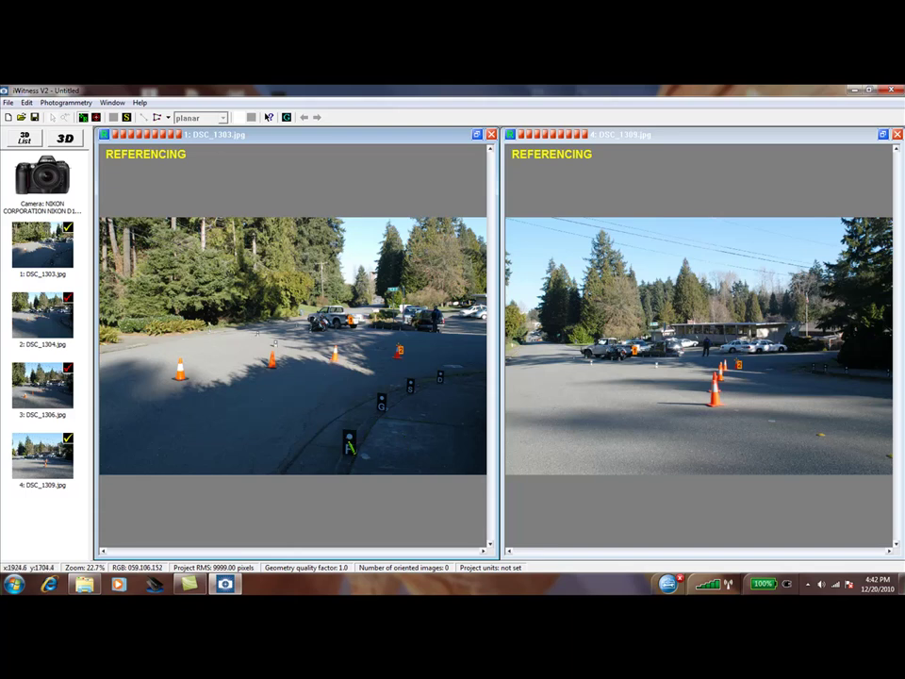
- Reference the white dot on marker F in DSC_1303.jpg and DSC_1309.jpg
left_click(351, 443)
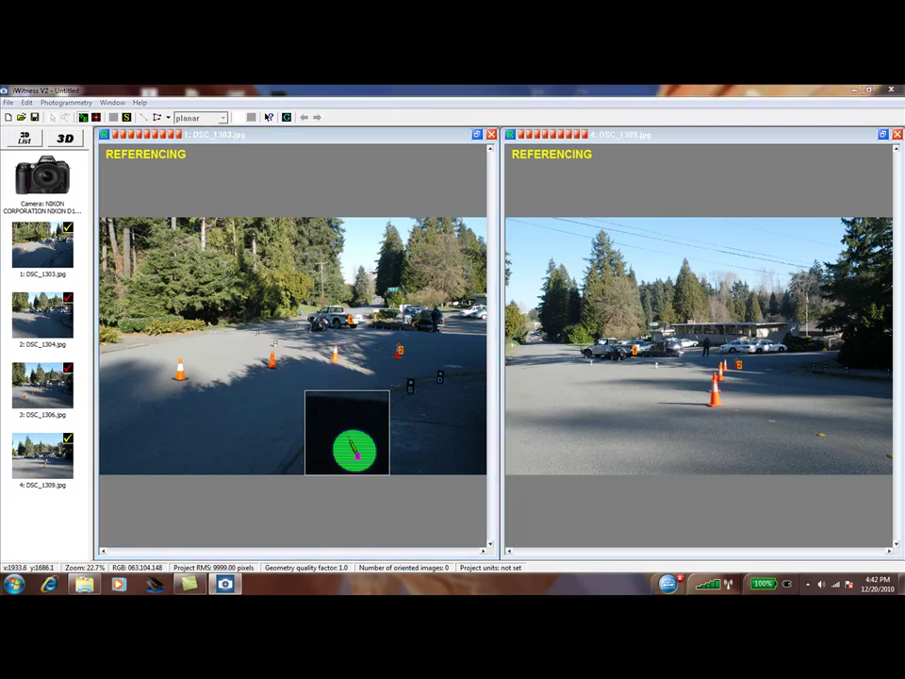
left_click(353, 444)
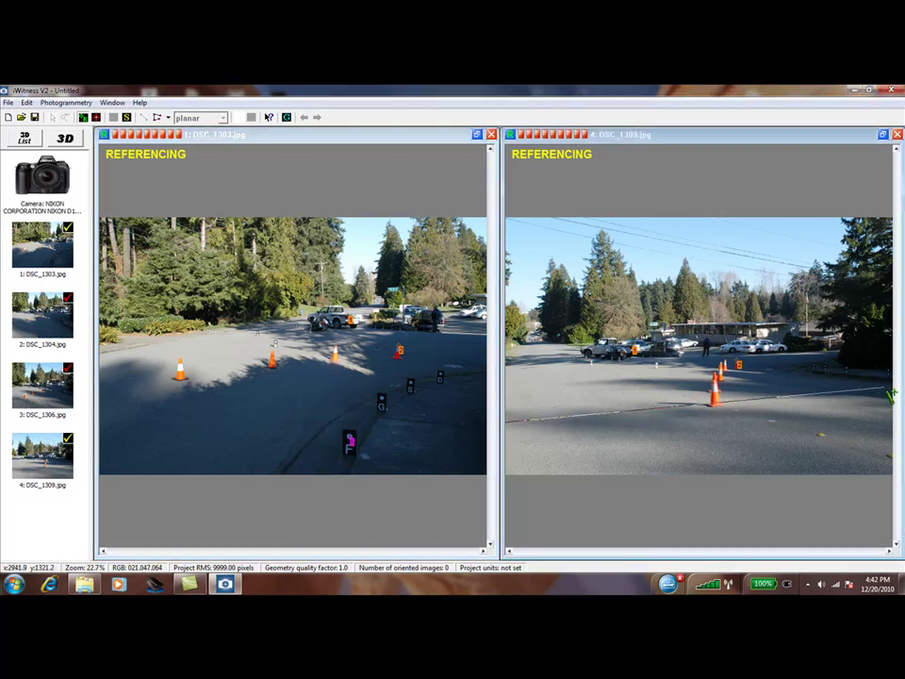
scroll(886, 386, "up", 3)
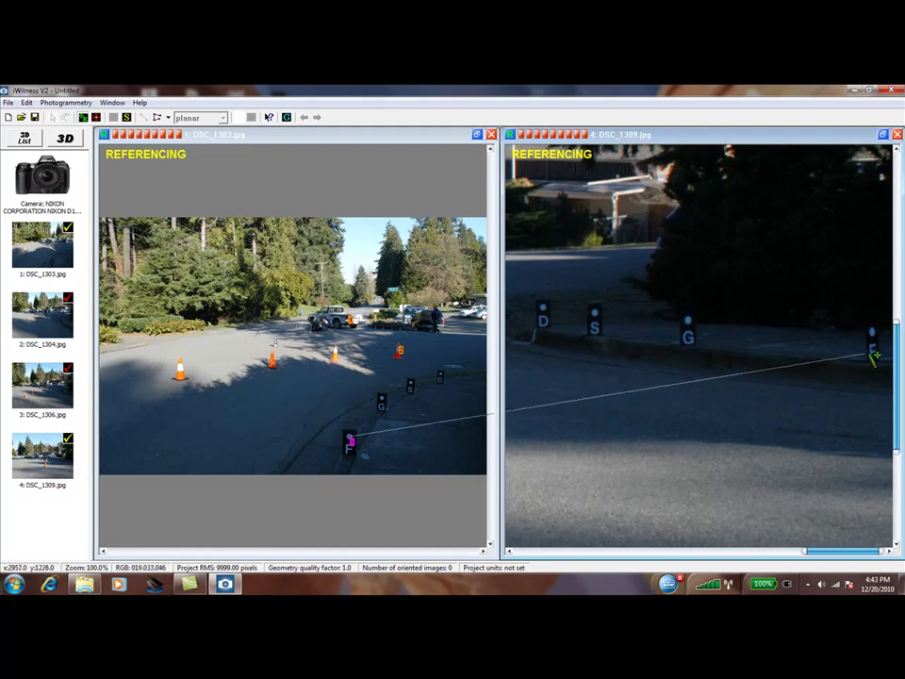
scroll(874, 342, "up", 1)
scroll(879, 338, "up", 1)
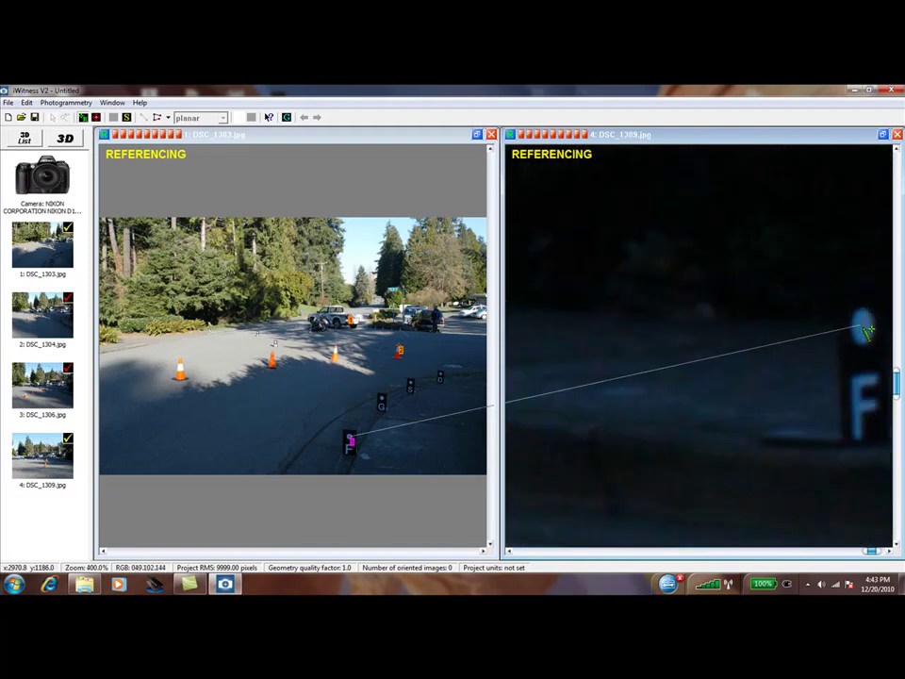
mouse_move(864, 330)
left_click(865, 332)
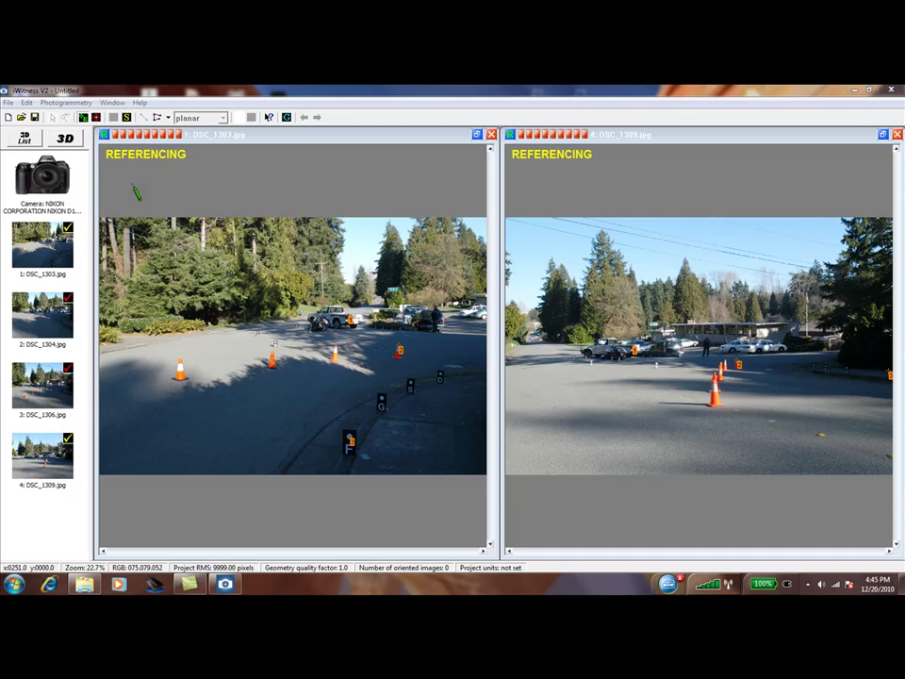
- Reference the white dot on marker N in both photos using automatic centroiding
left_click(111, 156)
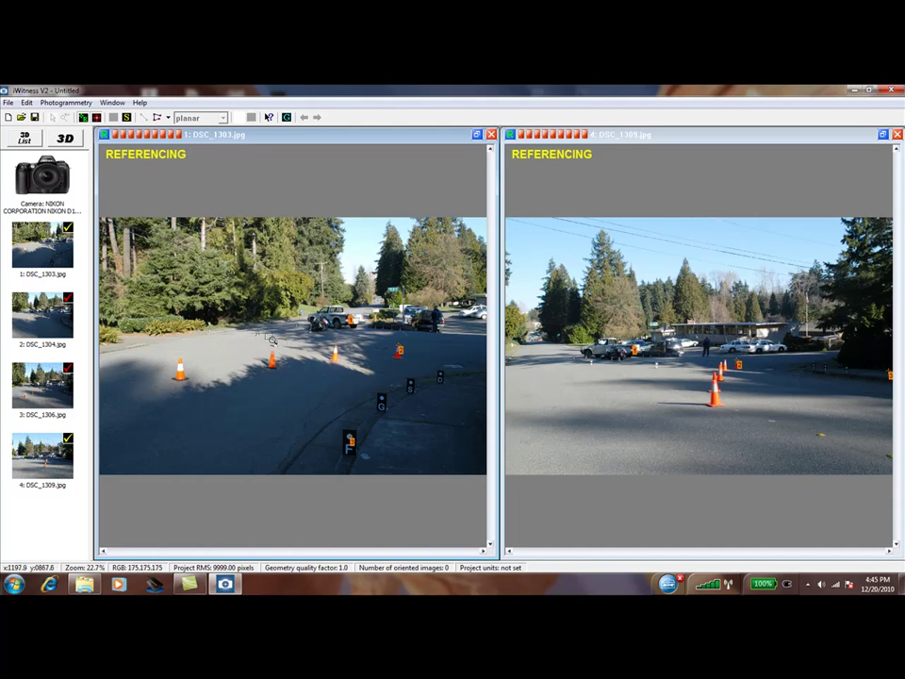
scroll(263, 335, "up", 3)
left_click(308, 344)
scroll(659, 372, "up", 3)
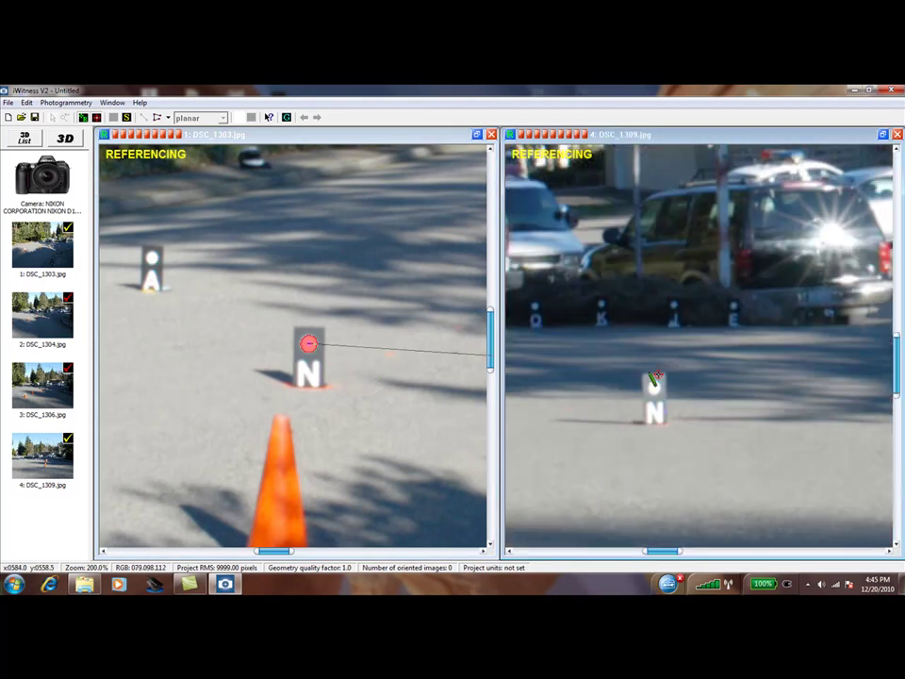
left_click(654, 387)
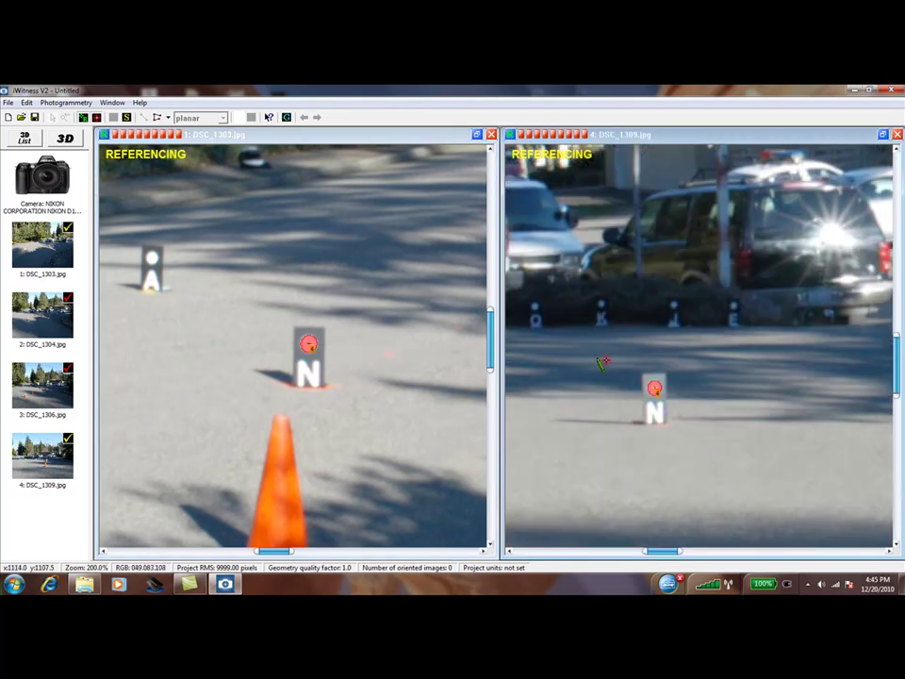
- Reference the white dot on marker J in both photos by centroiding the area around it
scroll(684, 311, "up", 2)
left_click_drag(638, 286, 698, 329)
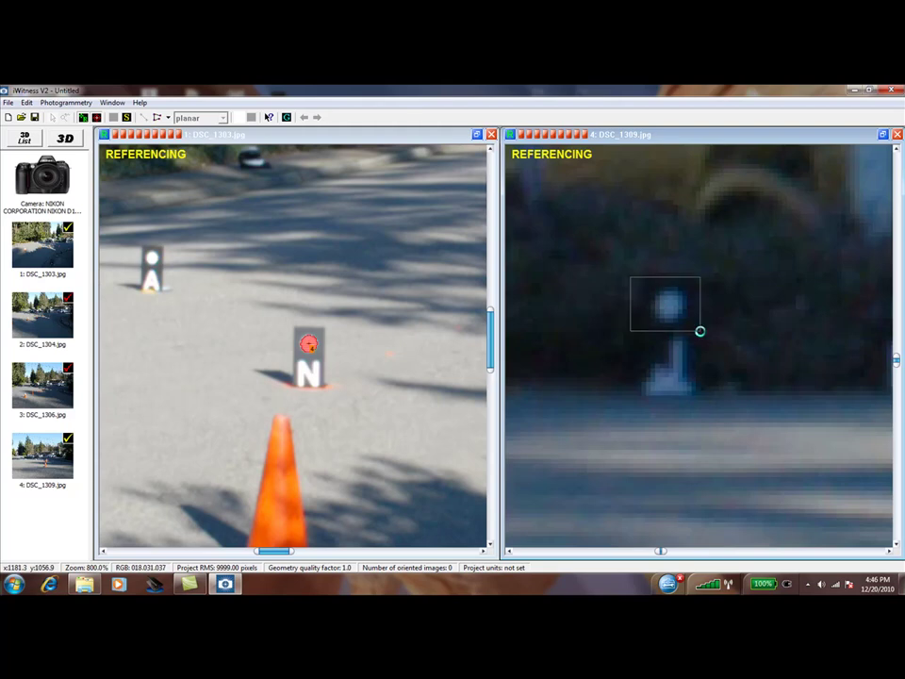
scroll(276, 288, "down", 2)
scroll(275, 288, "down", 1)
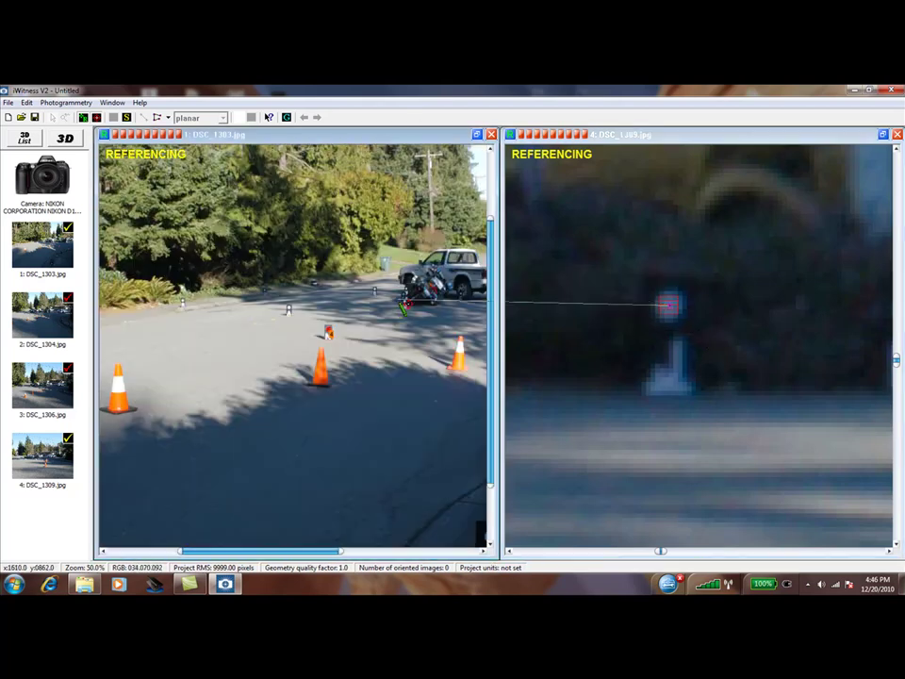
scroll(311, 309, "down", 1)
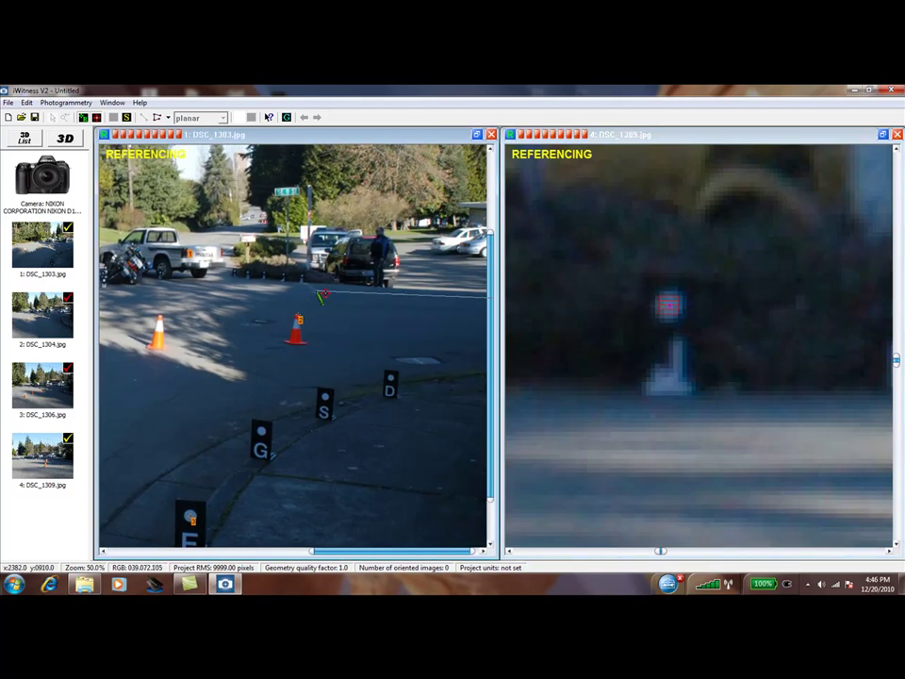
scroll(257, 288, "up", 3)
left_click_drag(216, 238, 253, 269)
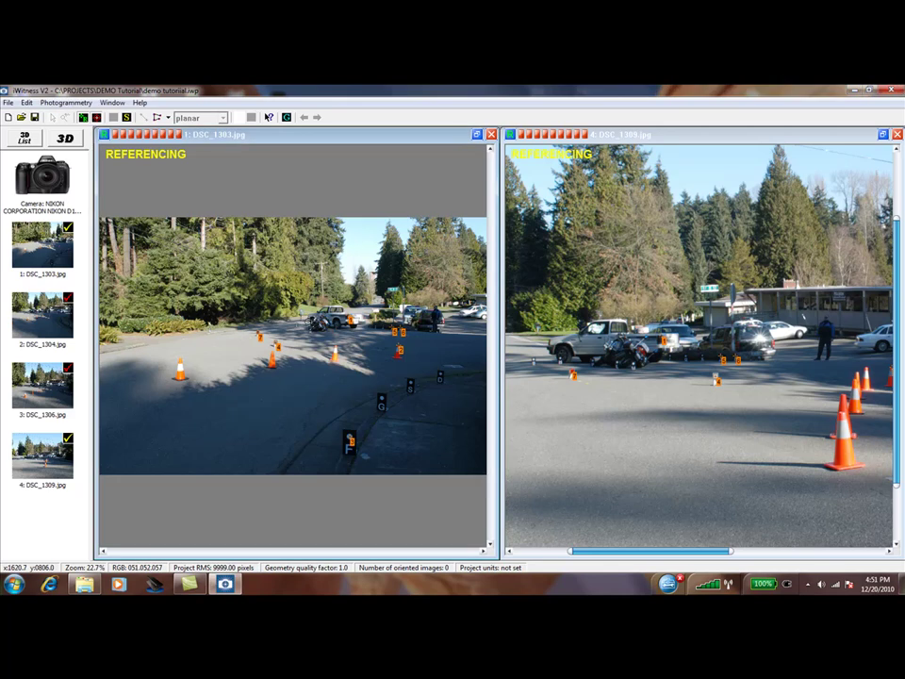
- Reference the centroided white dots on markers M and L beside the motorcycle in both photos
scroll(330, 344, "up", 5)
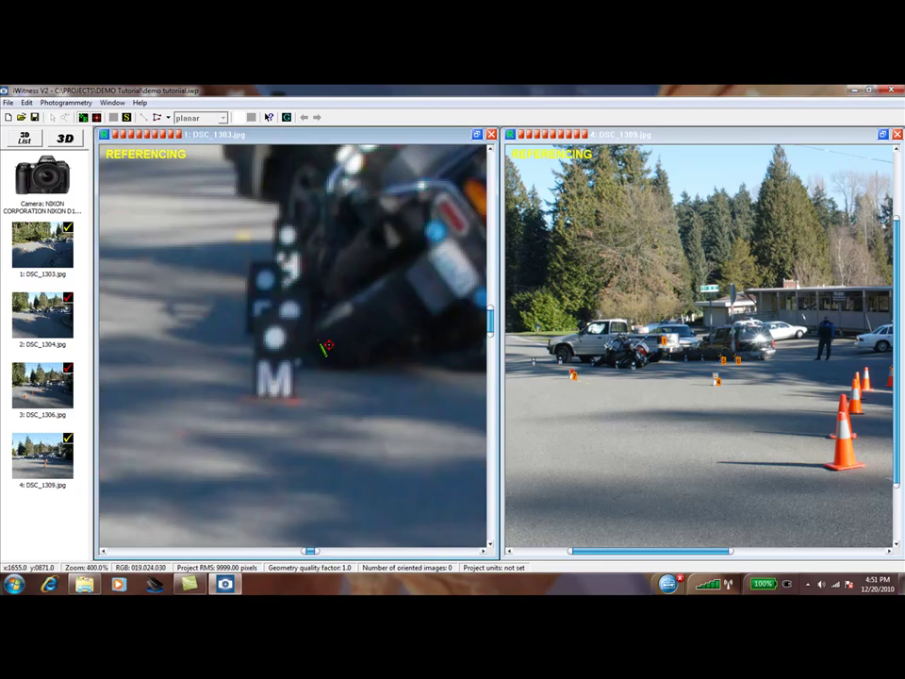
left_click(273, 336)
scroll(671, 325, "up", 3)
left_click(671, 336)
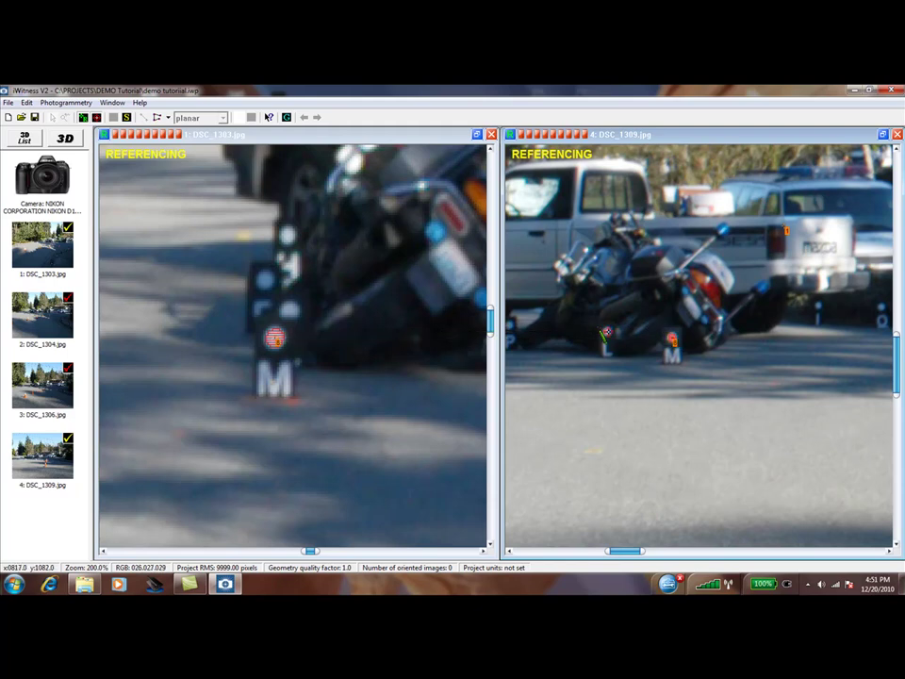
left_click(606, 332)
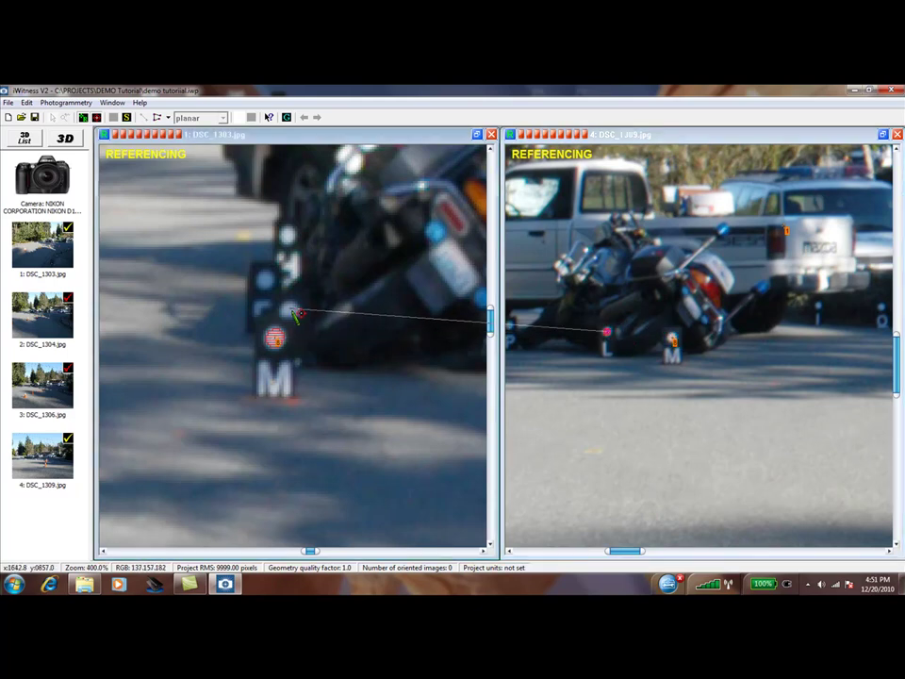
left_click(298, 315)
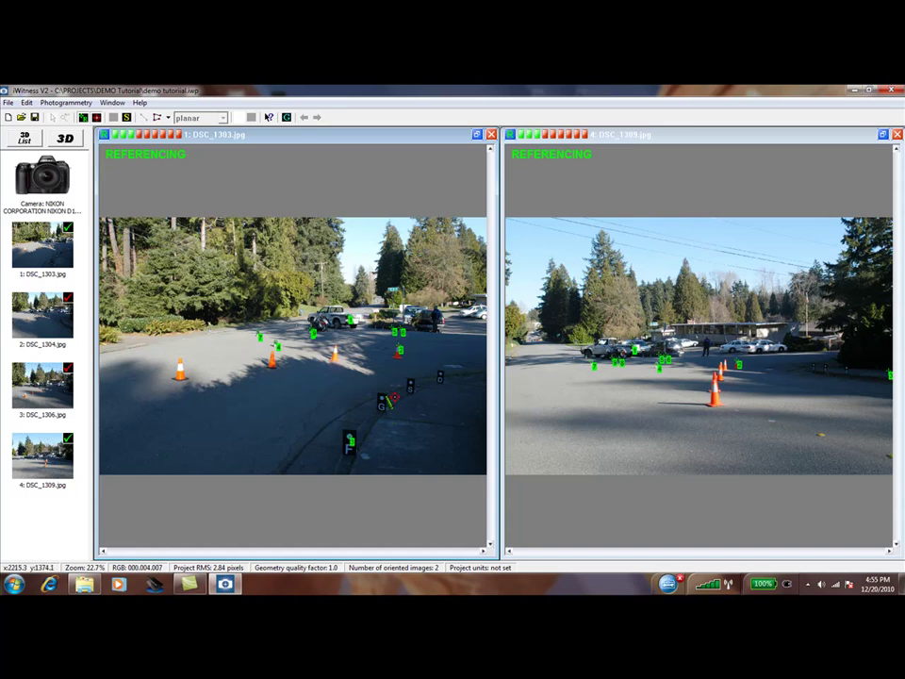
- Reference the white dot on marker G in DSC_1303.jpg and DSC_1309.jpg using automatic centroiding
scroll(400, 412, "up", 2)
scroll(389, 401, "up", 2)
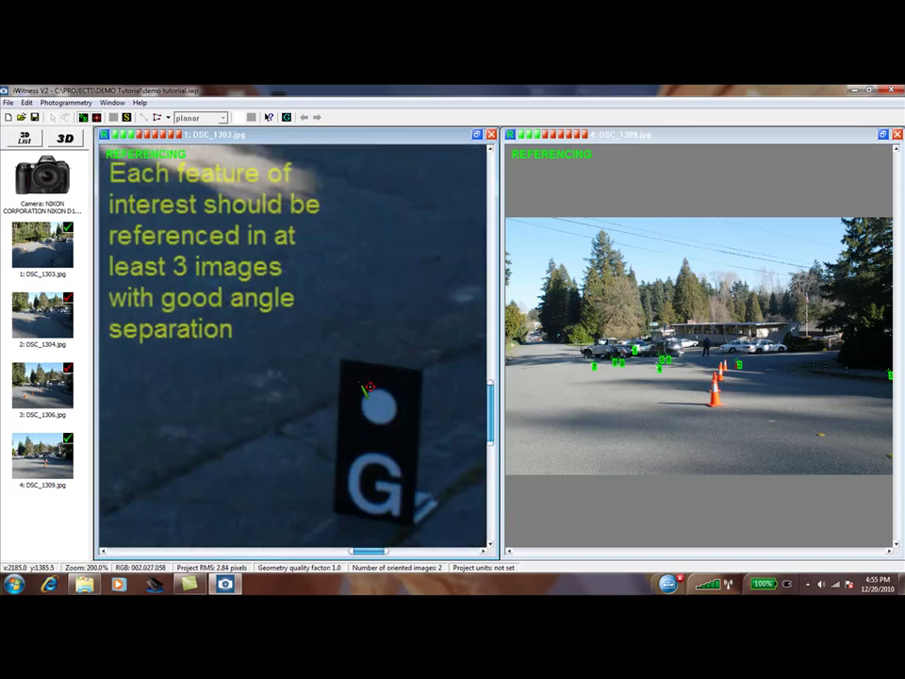
left_click(378, 406)
scroll(899, 375, "up", 3)
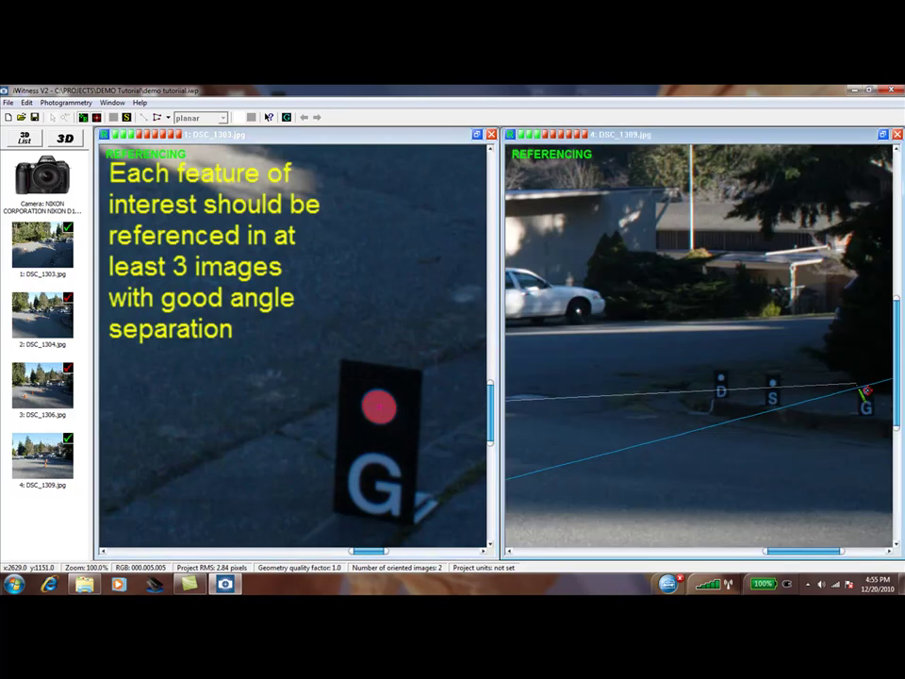
left_click(868, 394)
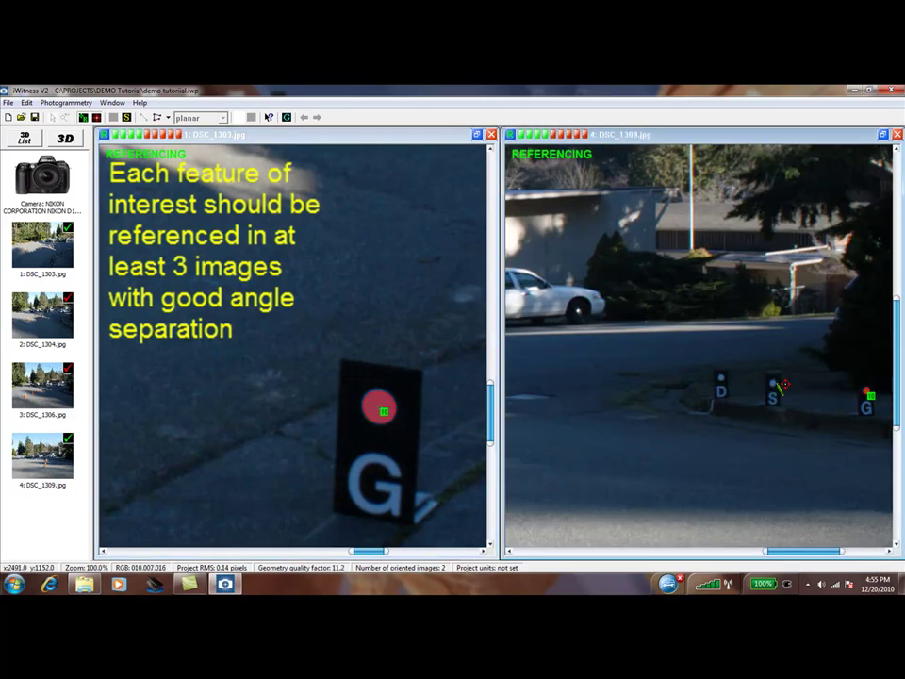
- Reference the centroided white dots on markers S and D along the curb in both photos
left_click(772, 383)
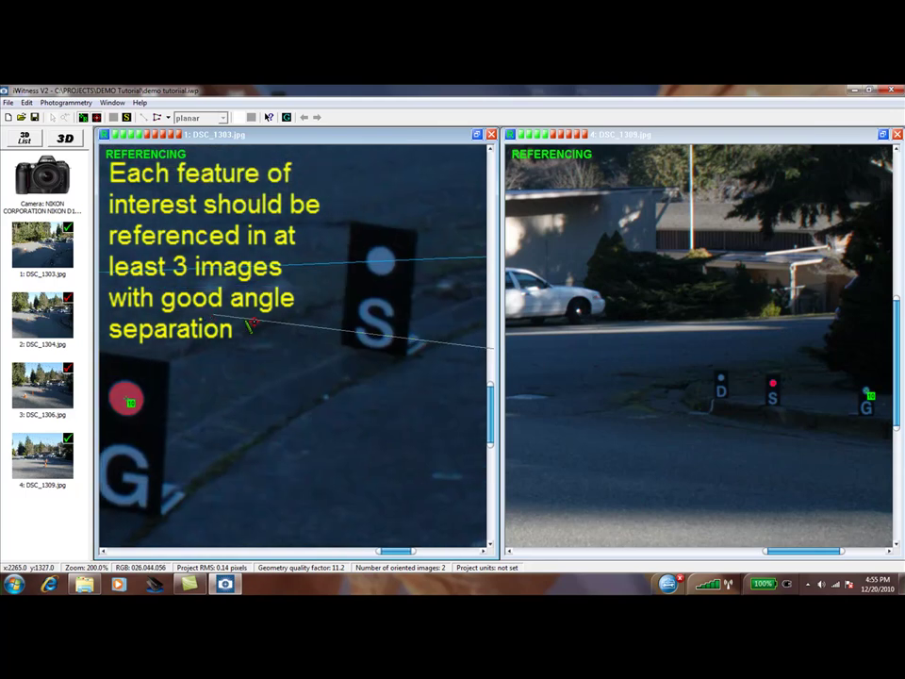
left_click(380, 262)
right_click_drag(419, 286, 223, 374)
left_click(426, 276)
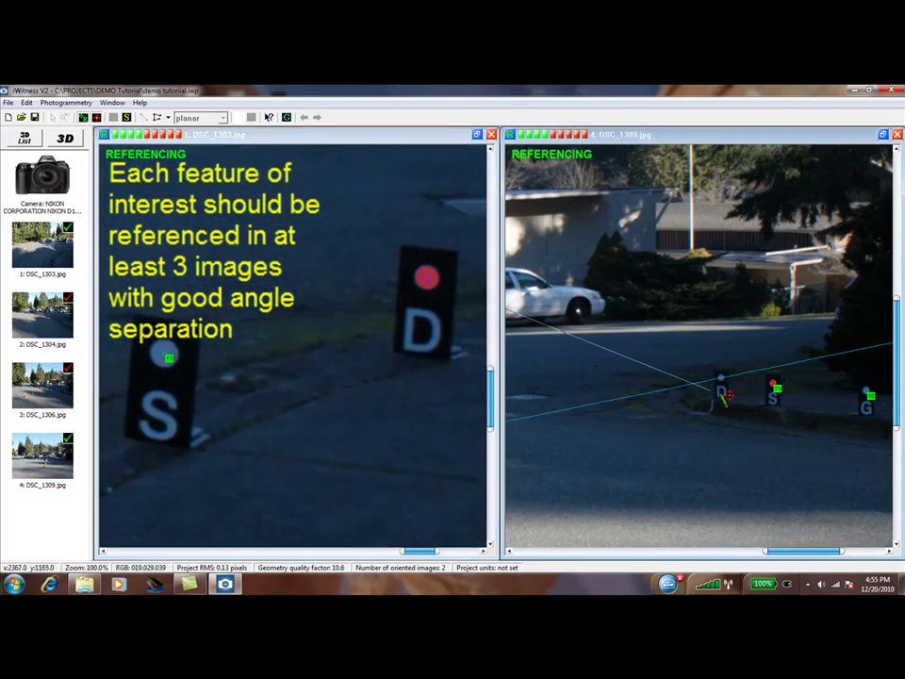
scroll(716, 389, "up", 2)
left_click(728, 370)
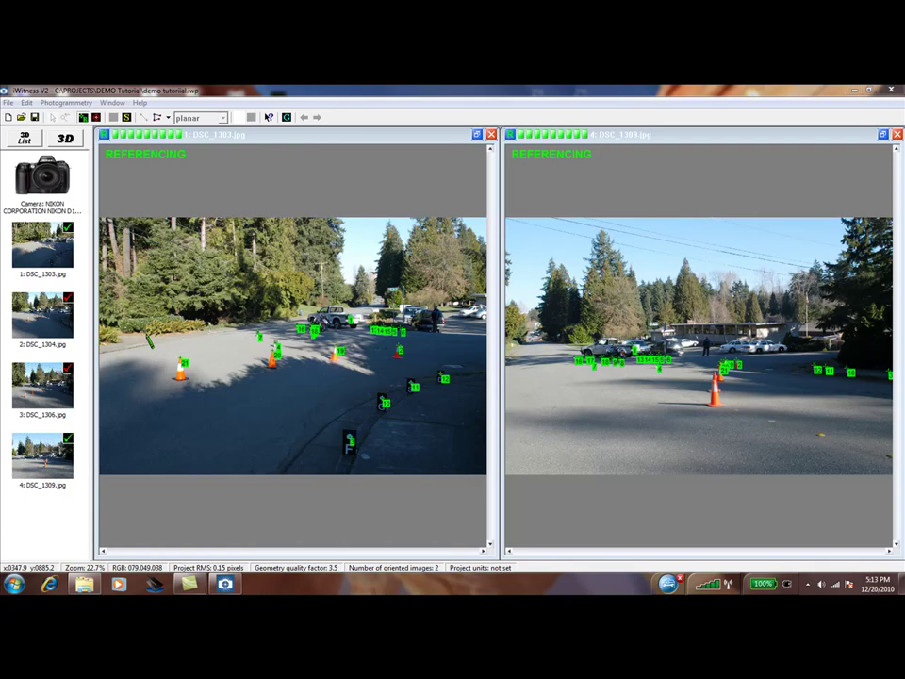
- Open DSC_1304.jpg as a referencing image and maximize the referencing images
double_click(42, 316)
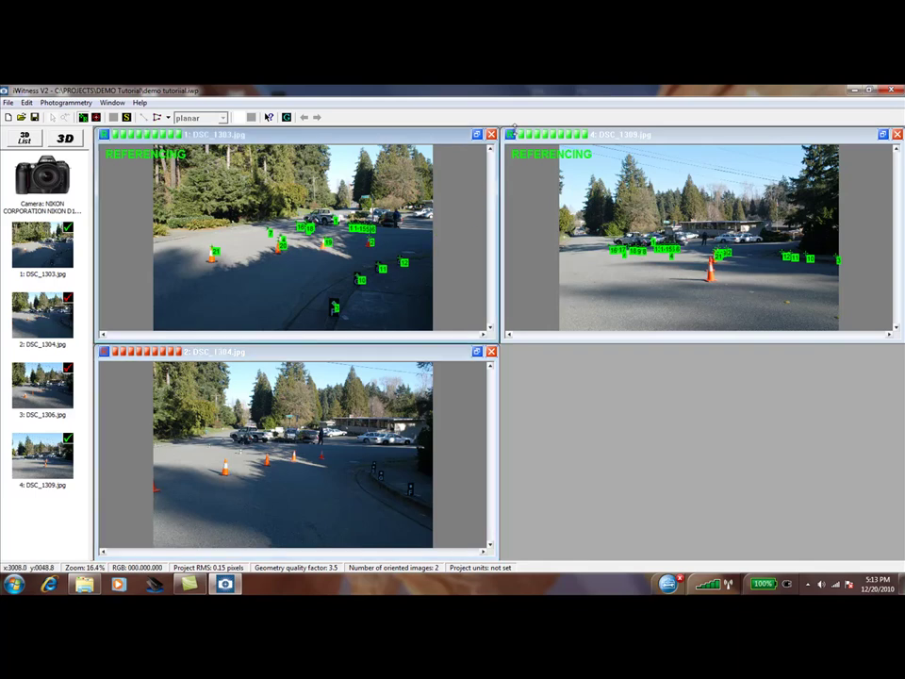
left_click(105, 352)
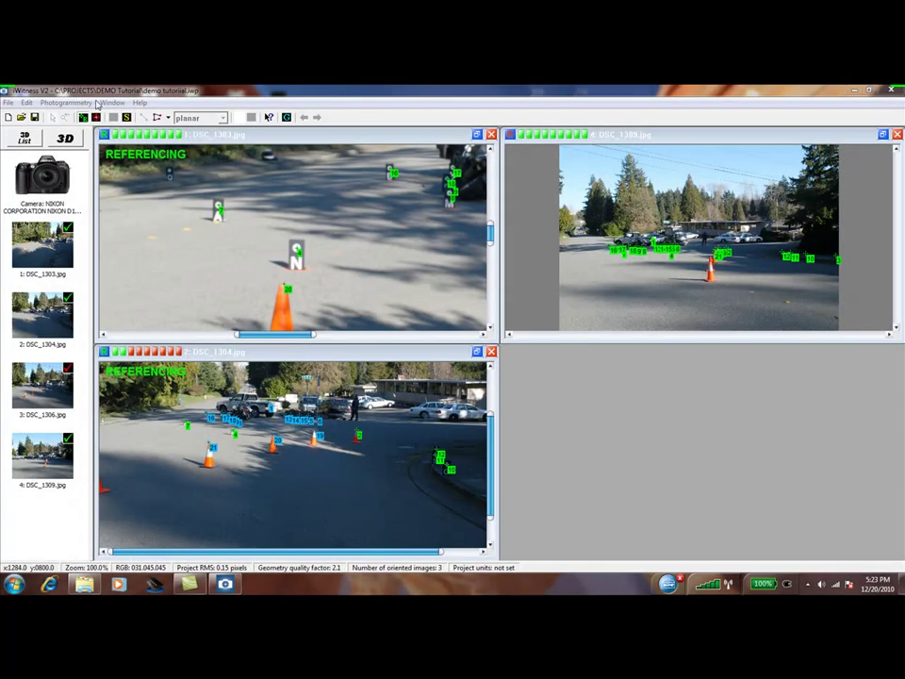
left_click(112, 102)
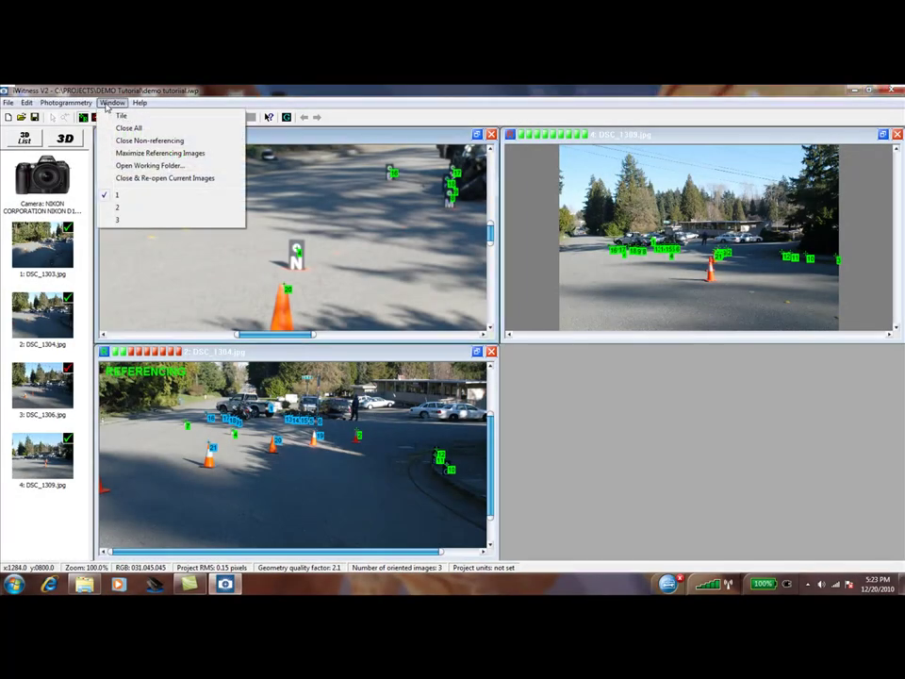
left_click(121, 152)
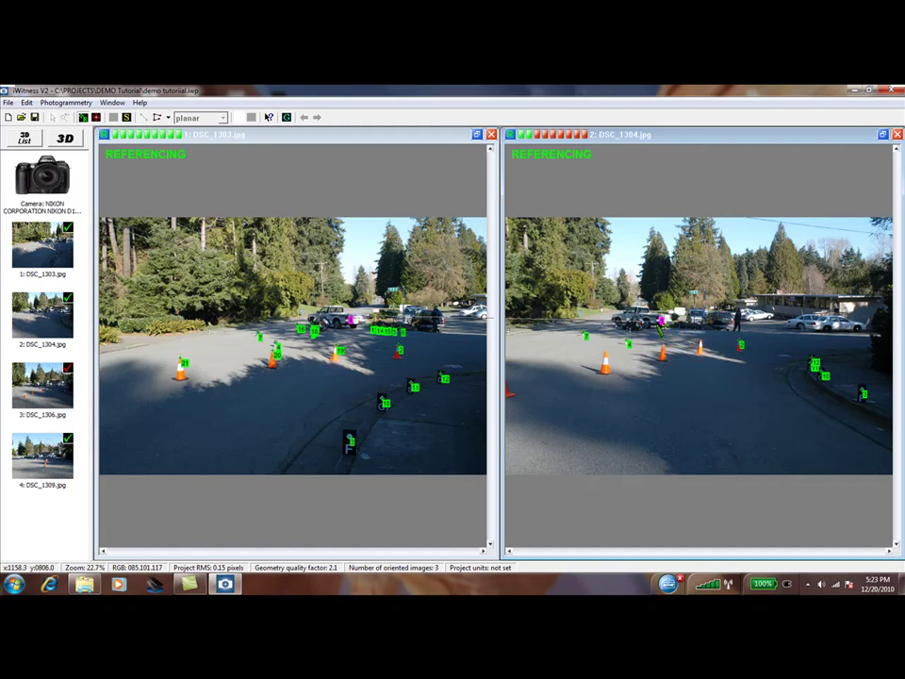
- Reference point 1 in DSC_1304.jpg at the upper tailgate corner beside the white Mazda pickup's taillight
scroll(660, 320, "up", 6)
scroll(707, 259, "up", 2)
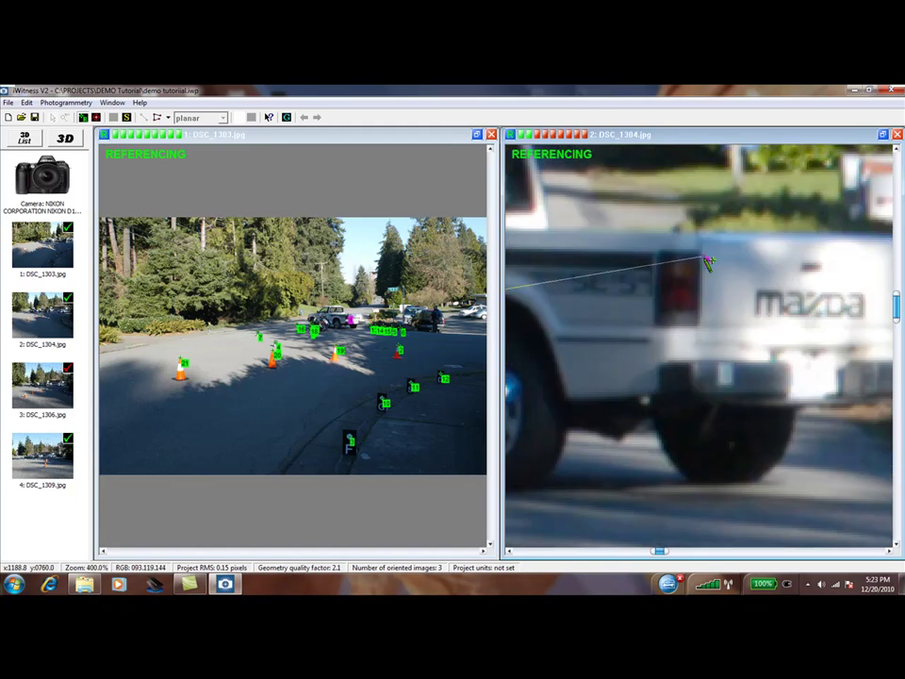
scroll(707, 262, "up", 2)
left_click(704, 259)
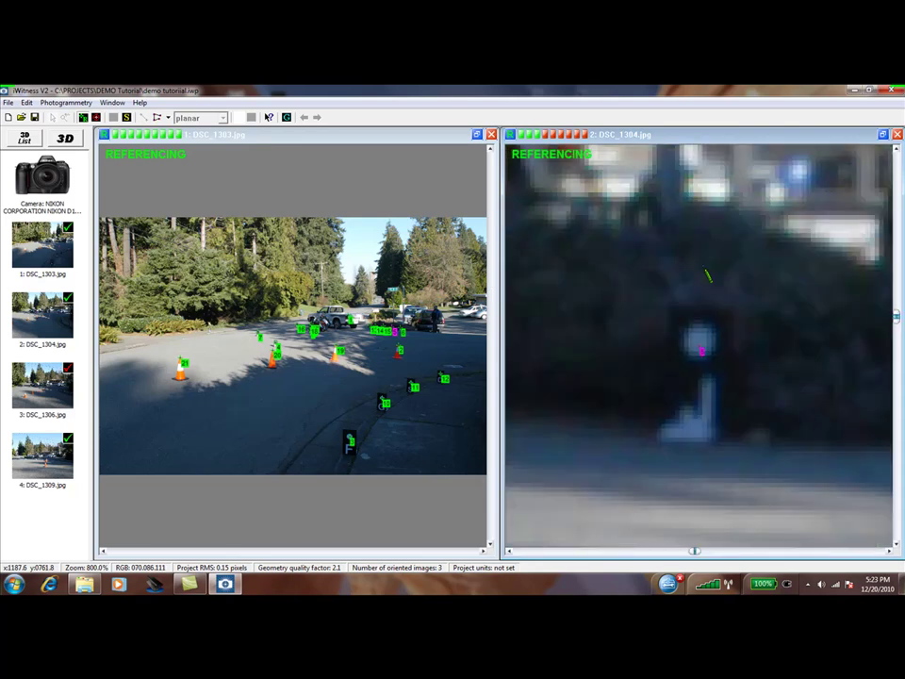
- Reference the centroided white dots on markers J, M and L in DSC_1304.jpg
left_click(700, 343)
left_click(699, 343)
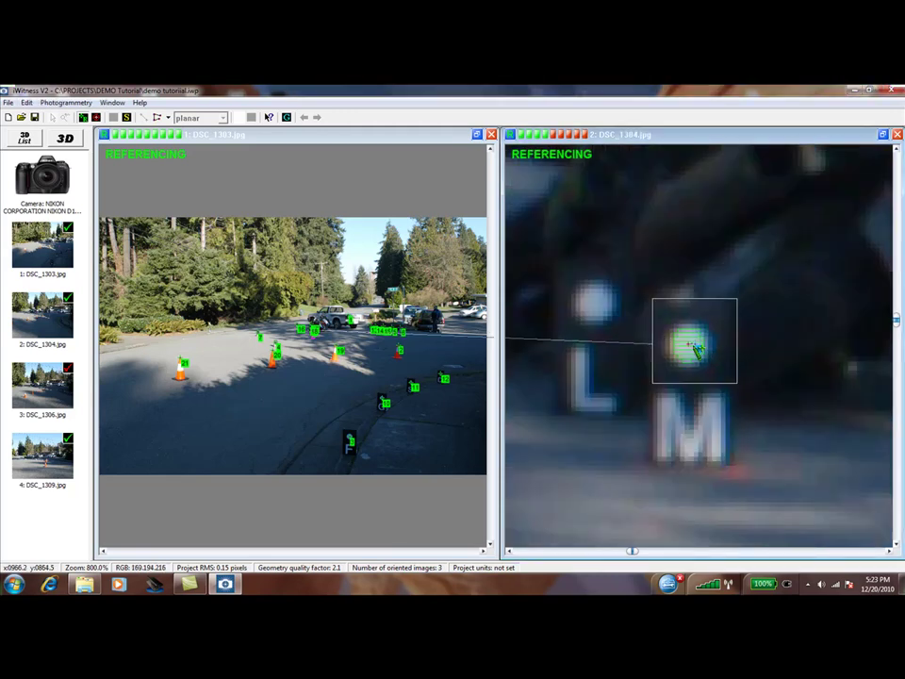
left_click(693, 346)
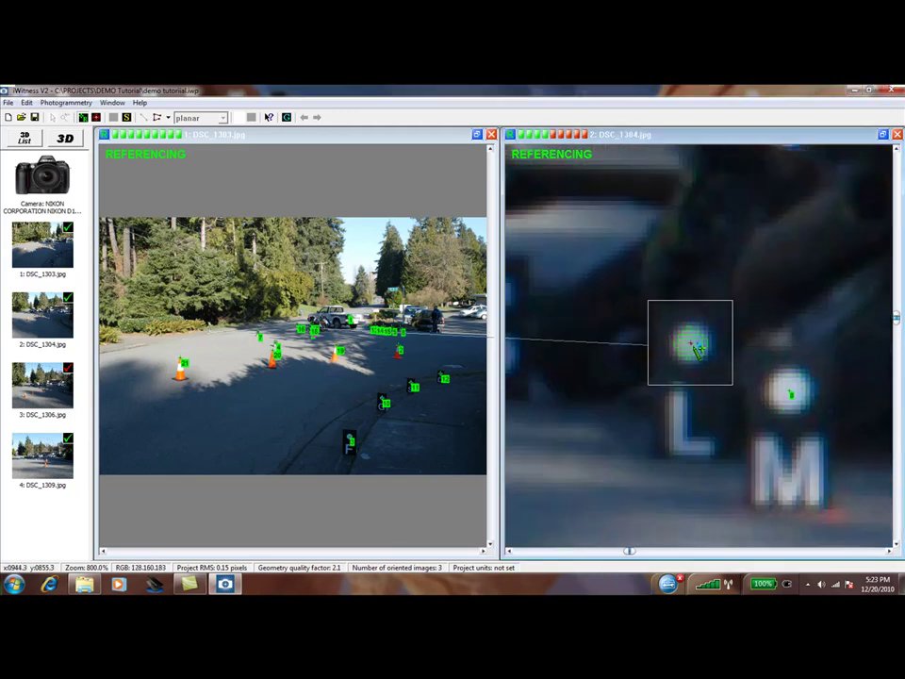
left_click(694, 348)
left_click(695, 349)
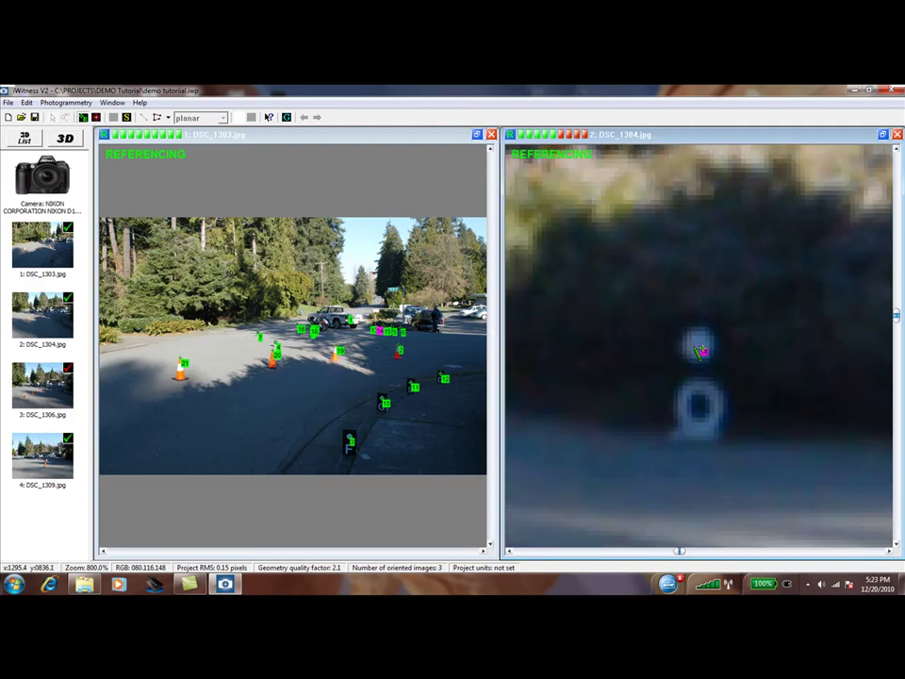
- Reference the centroided white dots on the remaining proposed markers in DSC_1304.jpg, including markers O and B
left_click(696, 348)
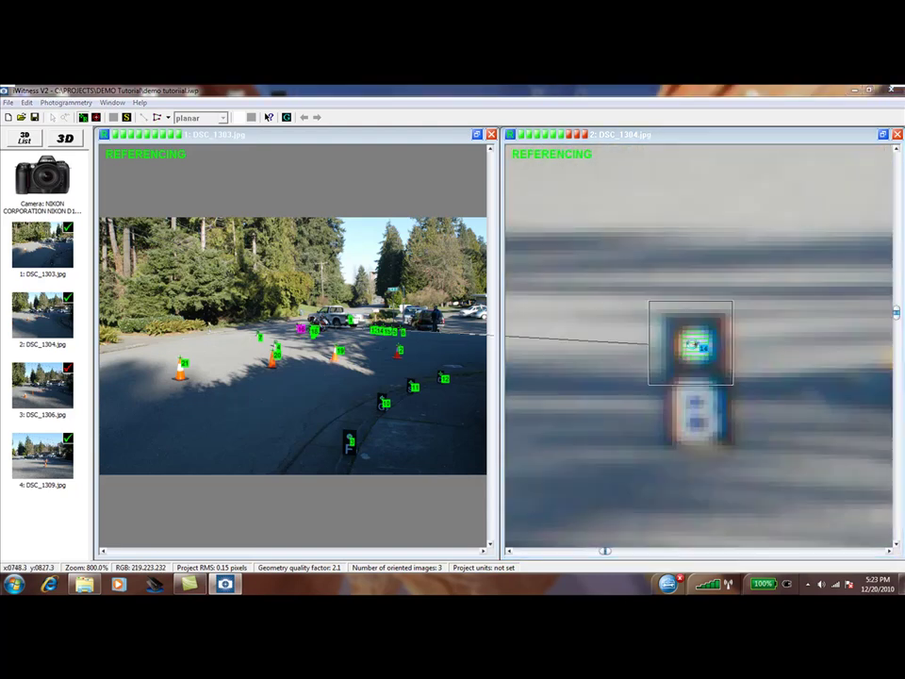
left_click(698, 349)
left_click(698, 350)
left_click(698, 348)
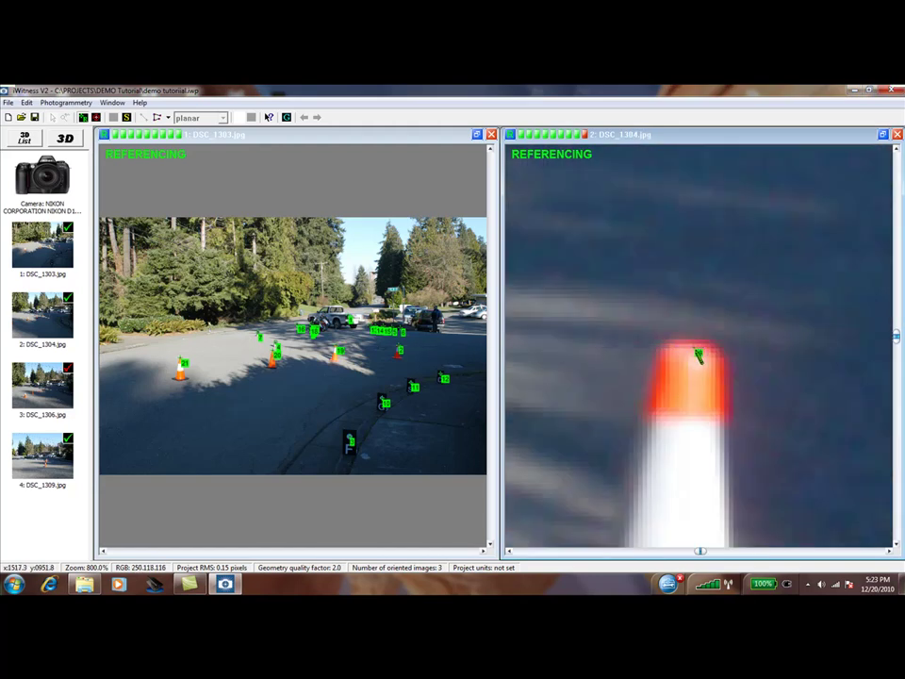
- Reference the tops of the traffic cones at points 19, 20 and 21 in DSC_1304.jpg
left_click(699, 351)
left_click(702, 353)
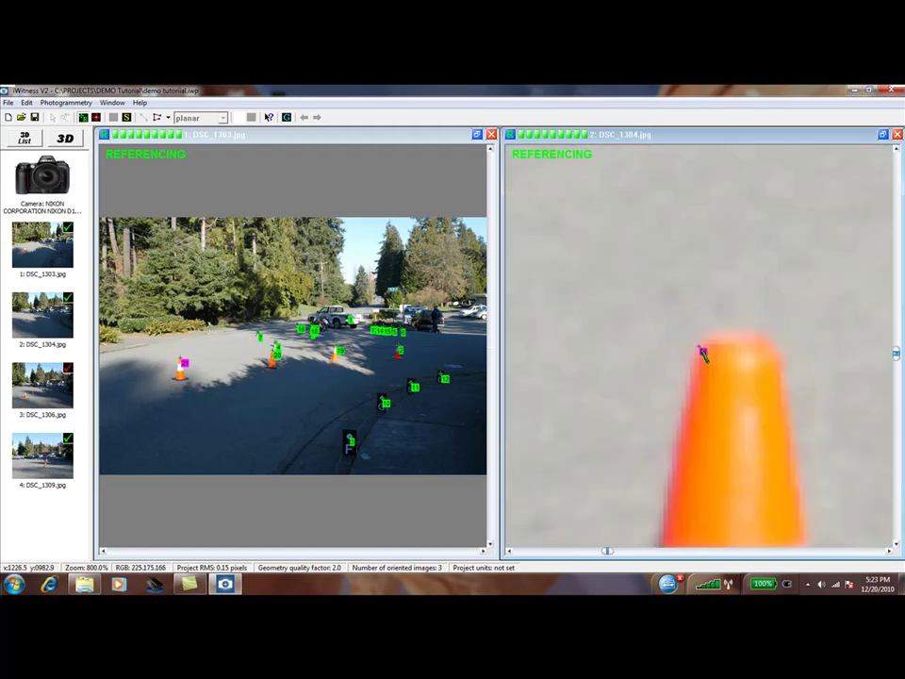
left_click(745, 350)
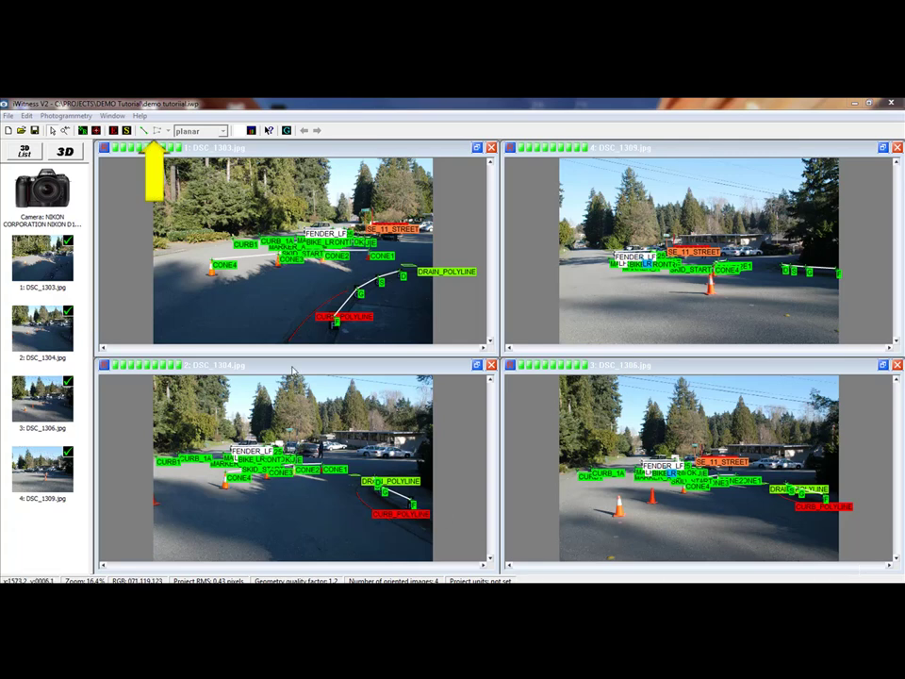
- Draw a line between points CURB1 and CURB_1A in DSC_1304.jpg
double_click(292, 366)
scroll(216, 341, "up", 5)
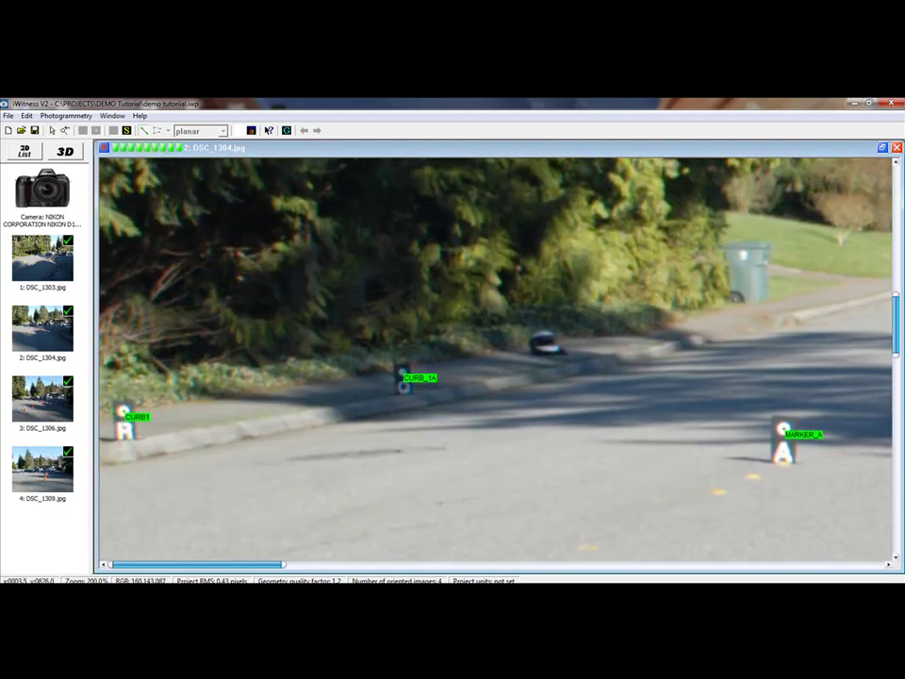
left_click(124, 412)
left_click(400, 374)
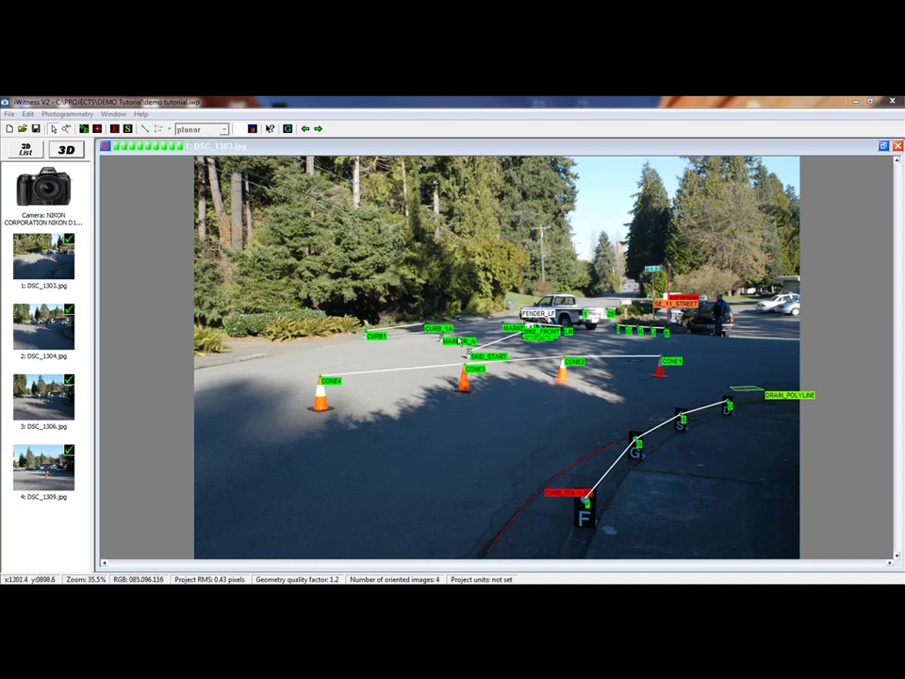
- Set the project scale in feet with a distance of 25 ft between MARKER_A and MARKER_B in DSC_1303.jpg
scroll(467, 336, "up", 5)
left_click(381, 353, "ctrl")
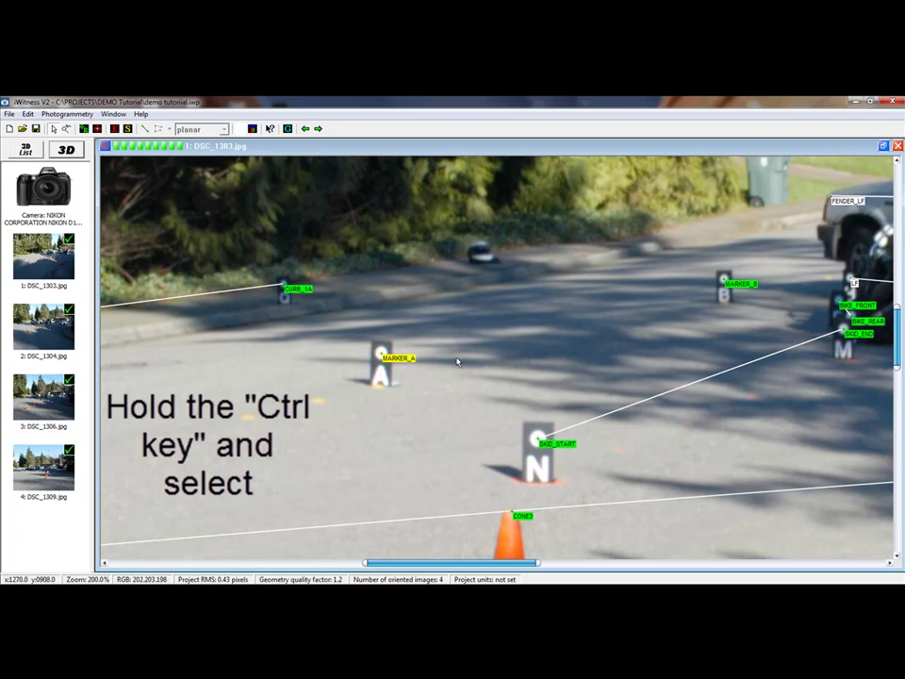
left_click(723, 280, "ctrl")
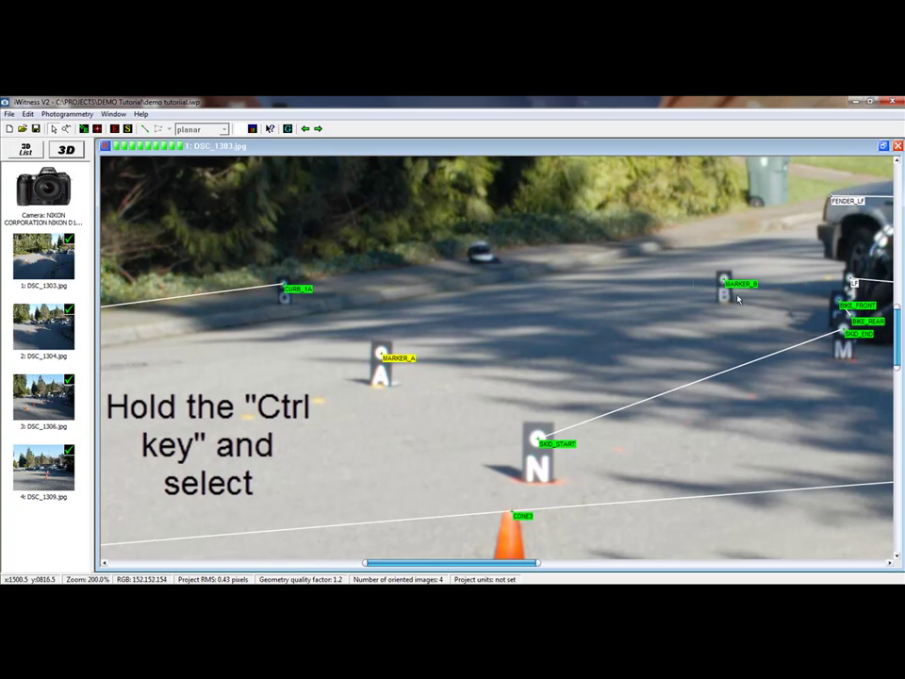
right_click(556, 271)
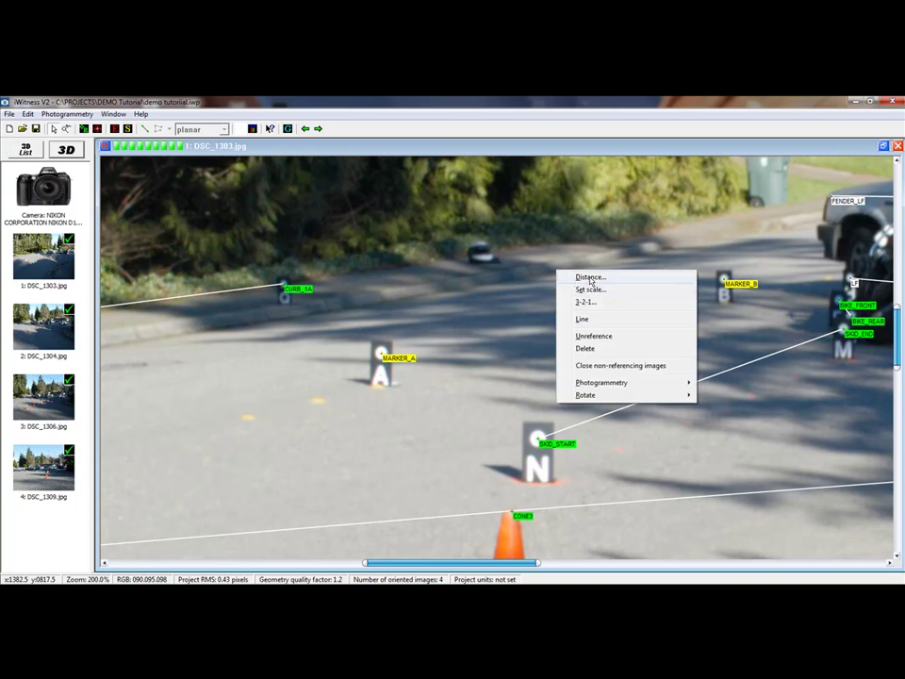
left_click(589, 288)
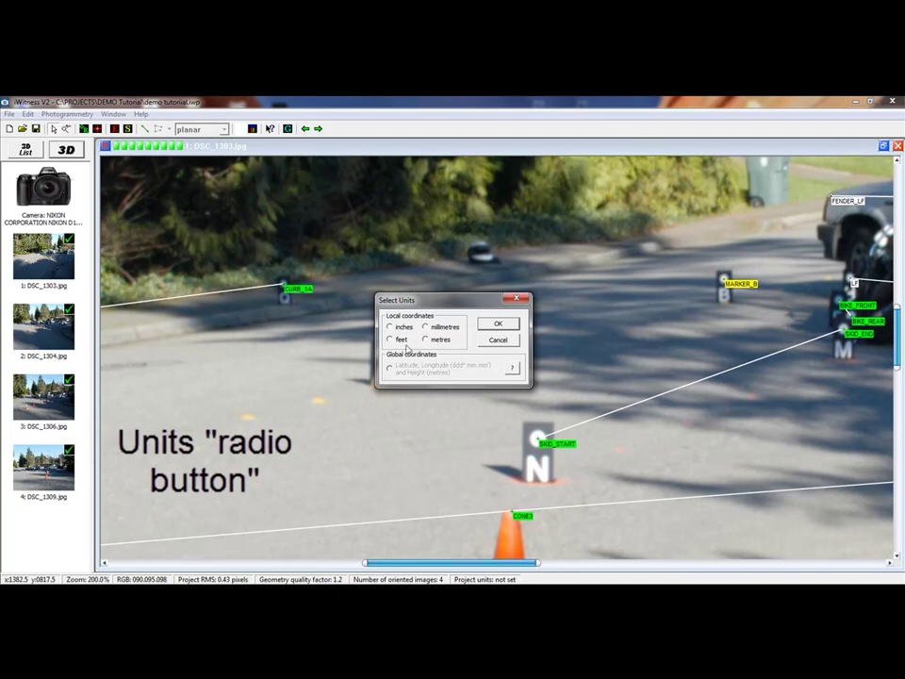
left_click(497, 323)
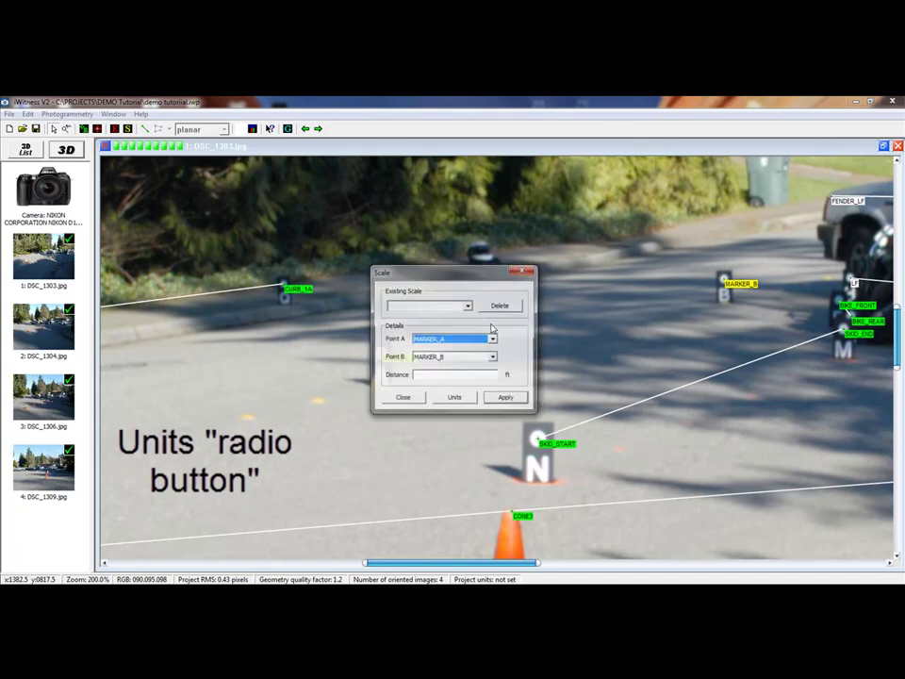
left_click(454, 376)
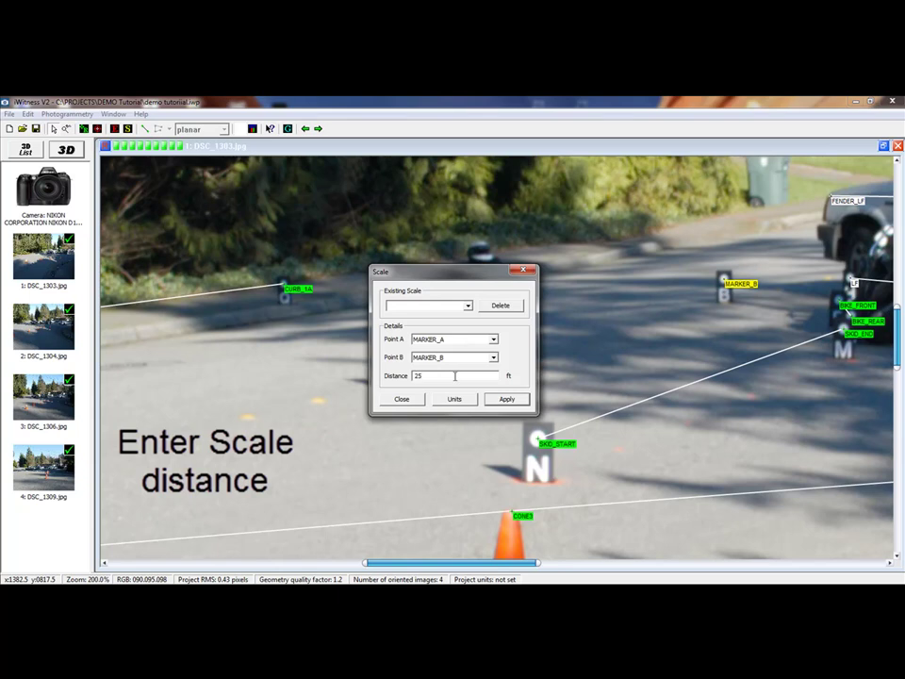
left_click(505, 398)
left_click(401, 400)
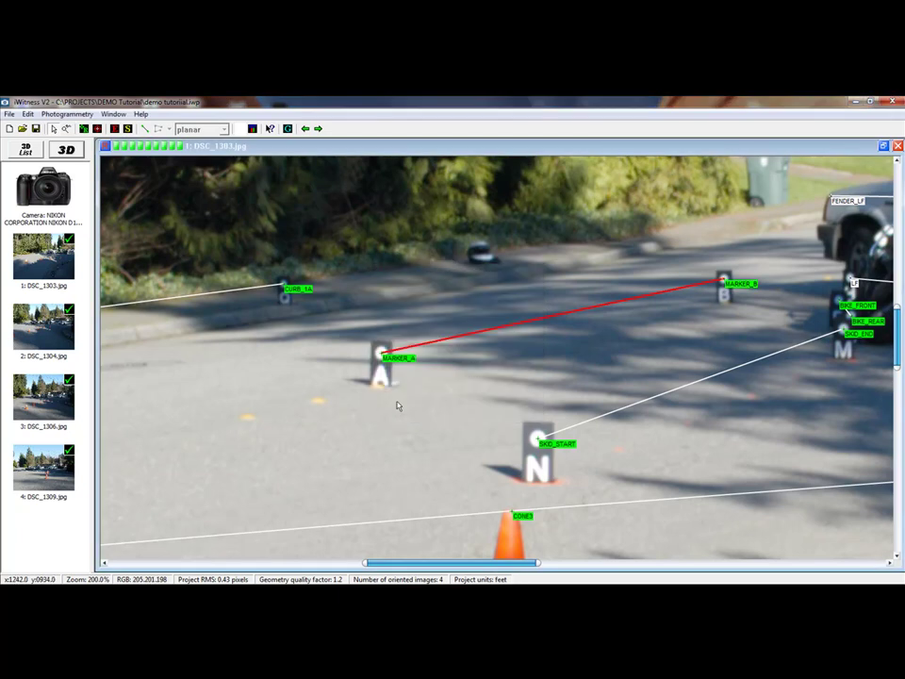
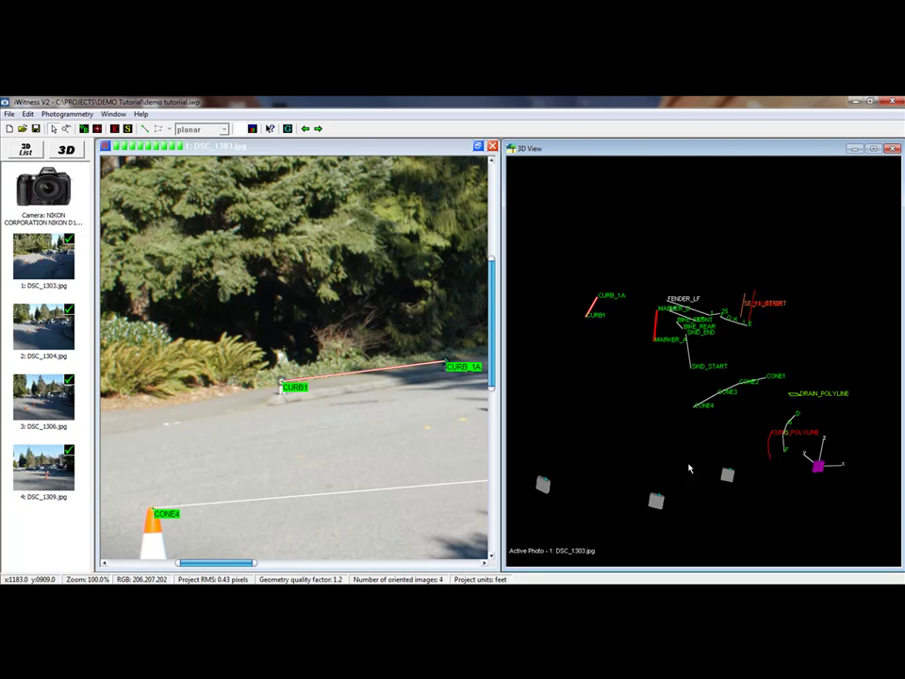
- Align the coordinate system with the 3-2-1 command using points MARKER_A, MARKER_B and SKID_START
left_click_drag(703, 448, 699, 469)
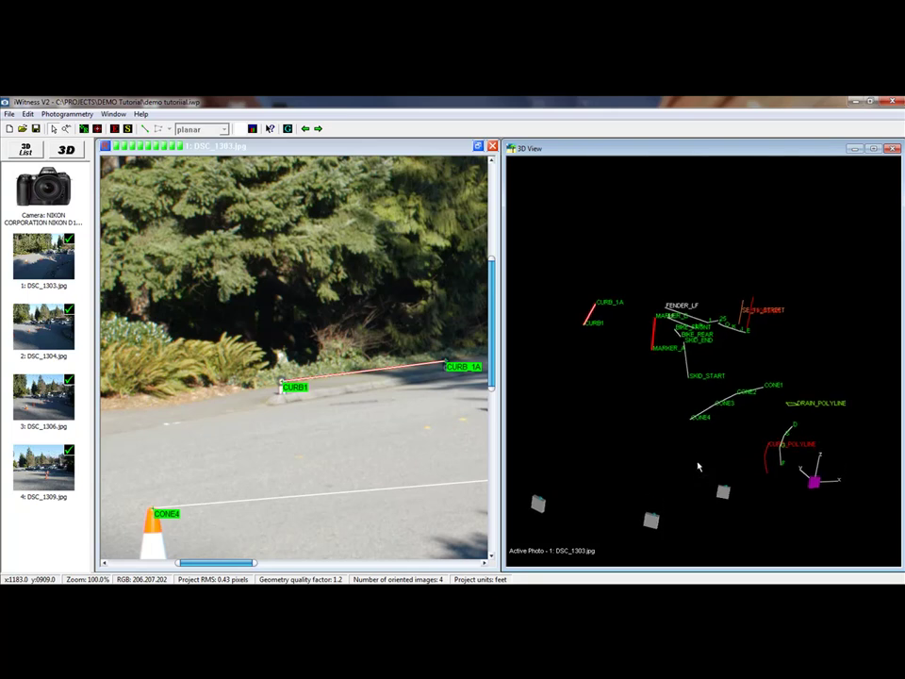
scroll(272, 410, "down", 5)
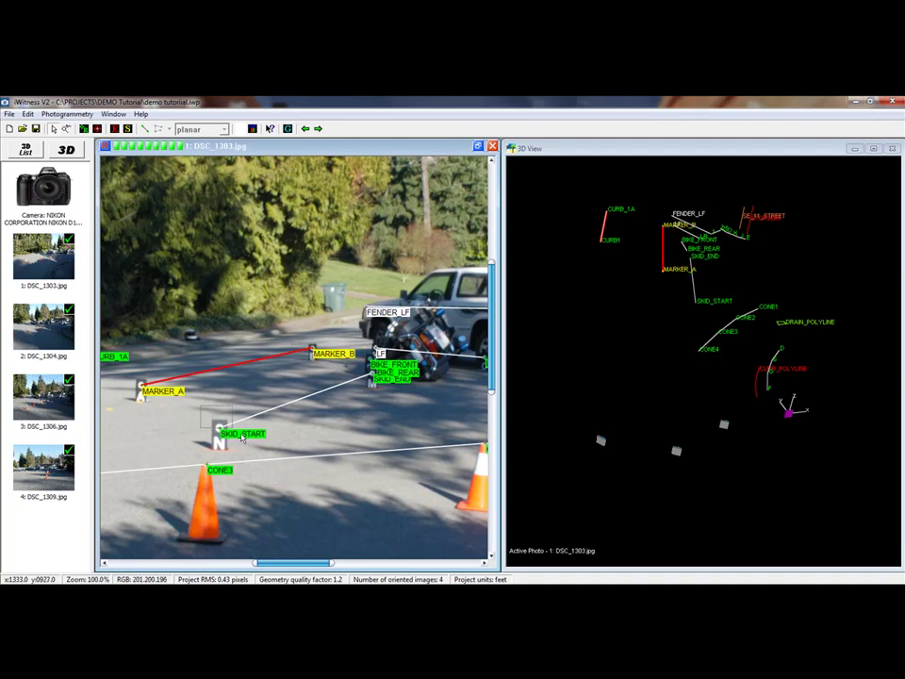
right_click(379, 436)
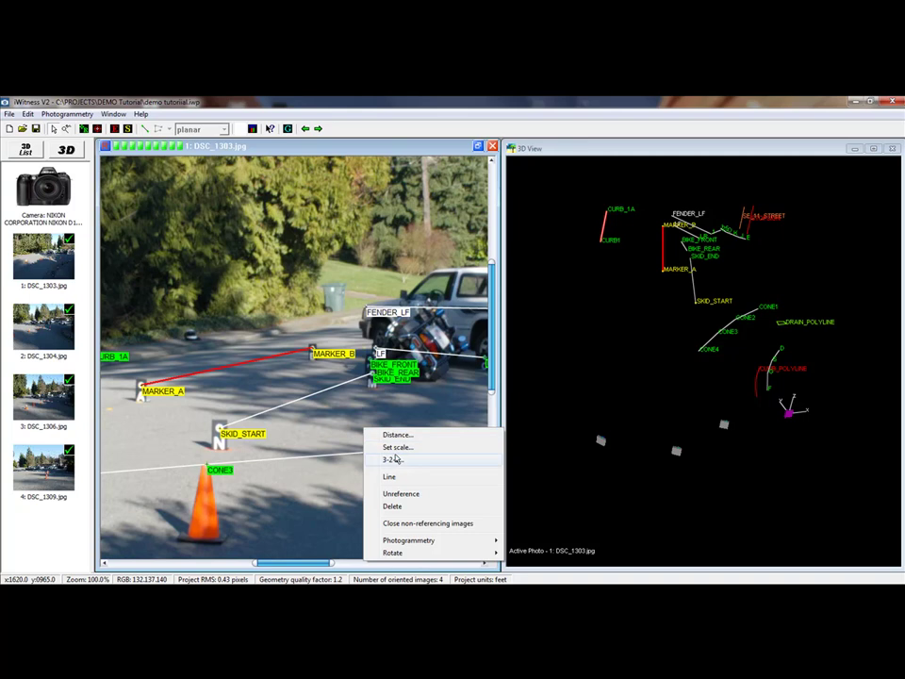
left_click(394, 460)
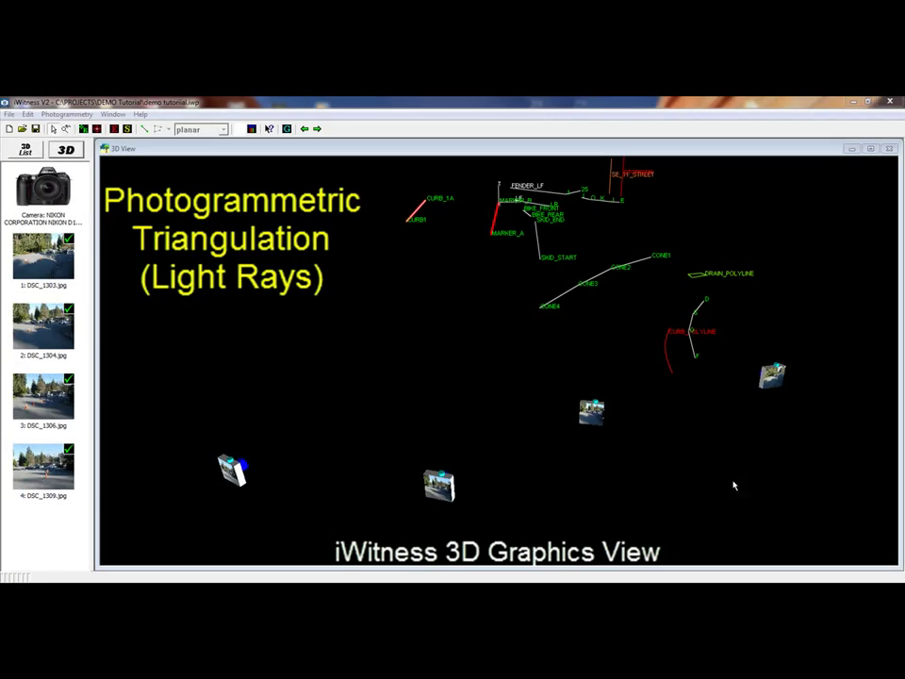
- Examine the light rays from the cameras to CONE4 and the CURB1 line in the 3D view
left_click(553, 325)
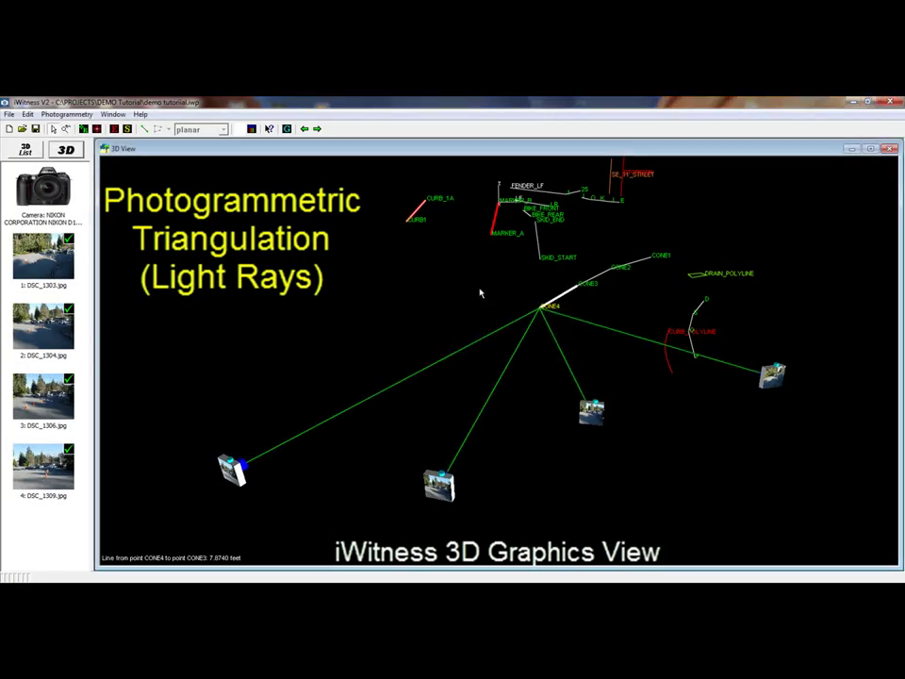
left_click(414, 224, "ctrl")
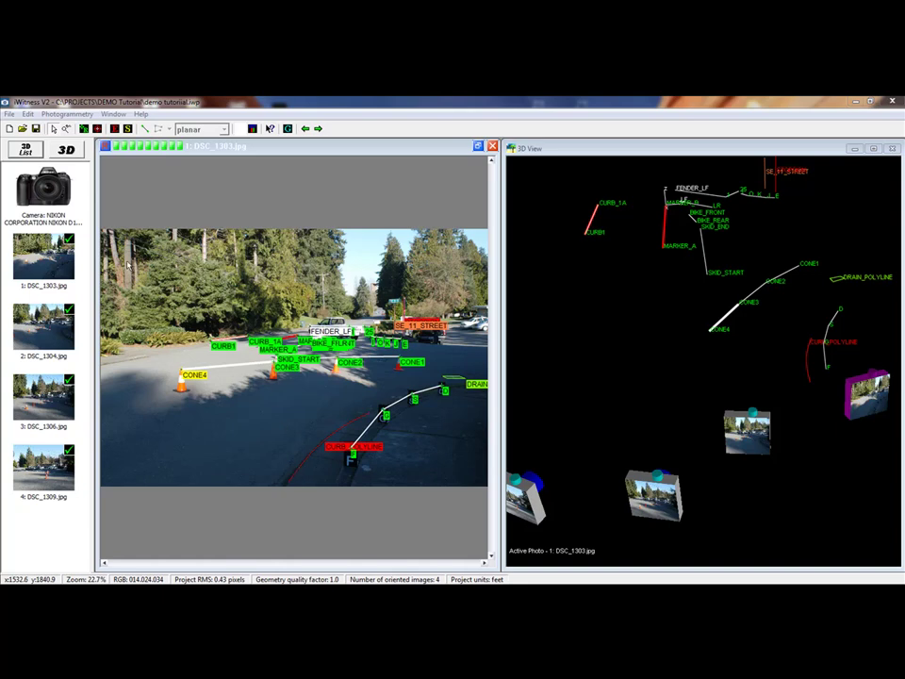
- Export the 3D points list as a DXF file named demo with the default DXF options
left_click(25, 148)
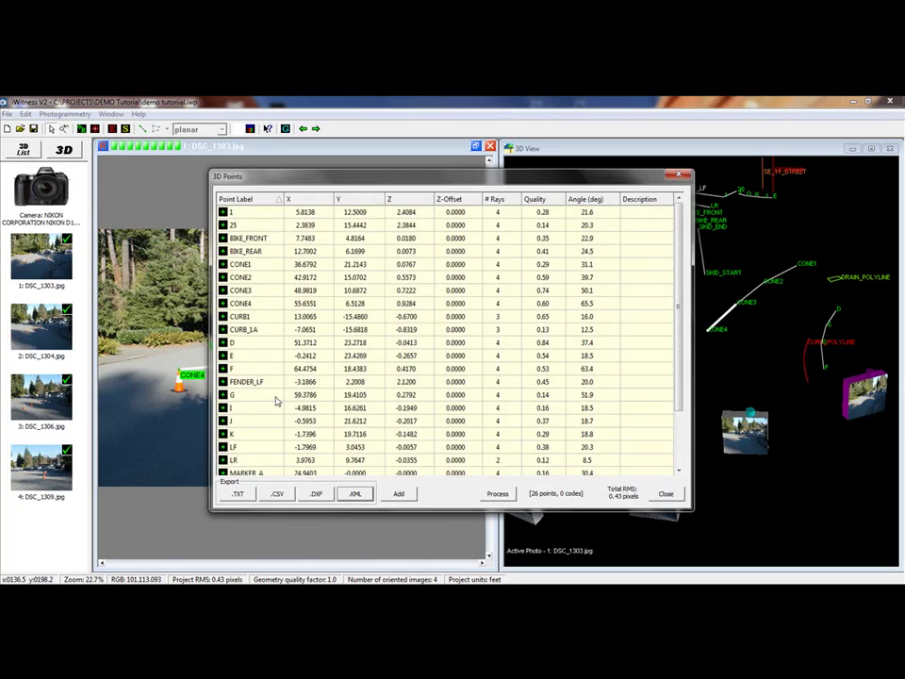
left_click(315, 493)
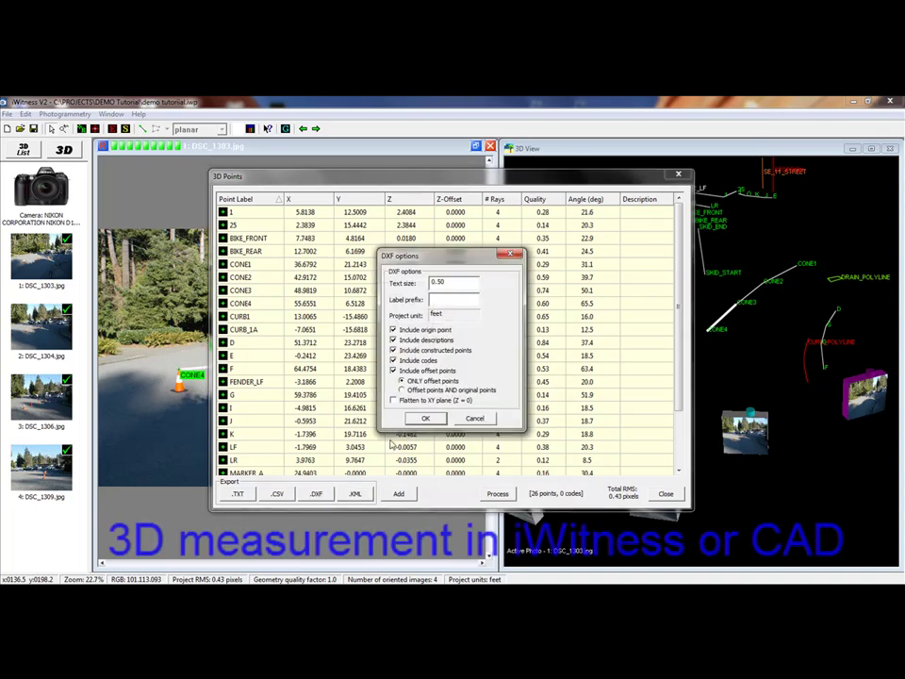
left_click(425, 417)
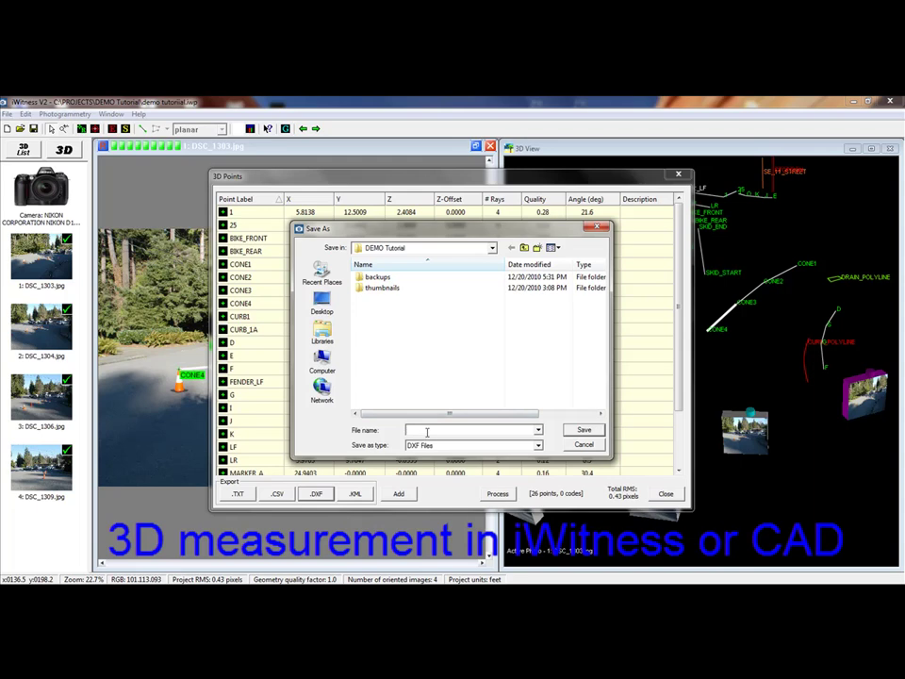
type("demo")
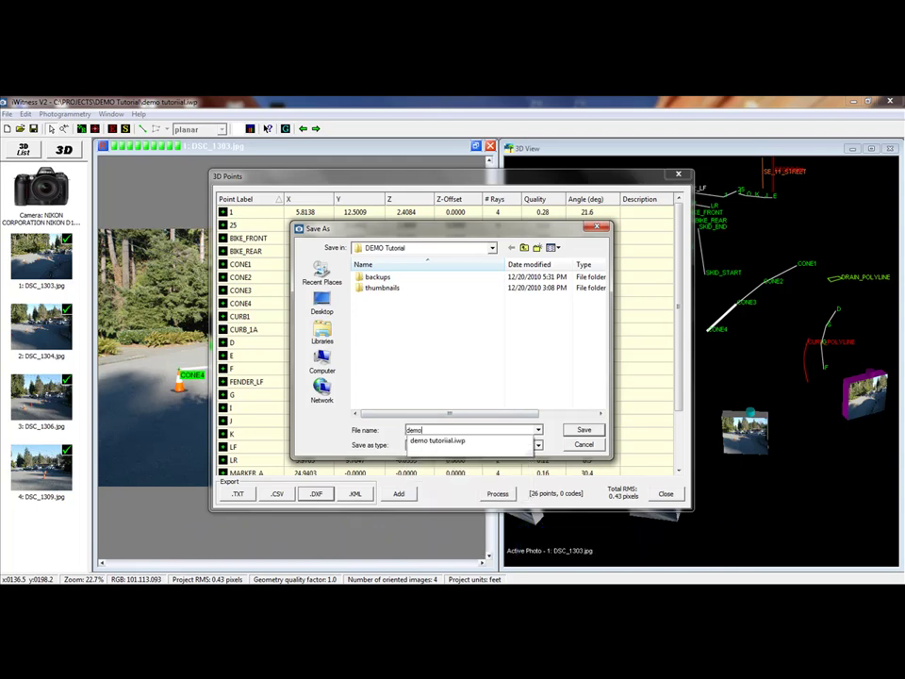
key("Return")
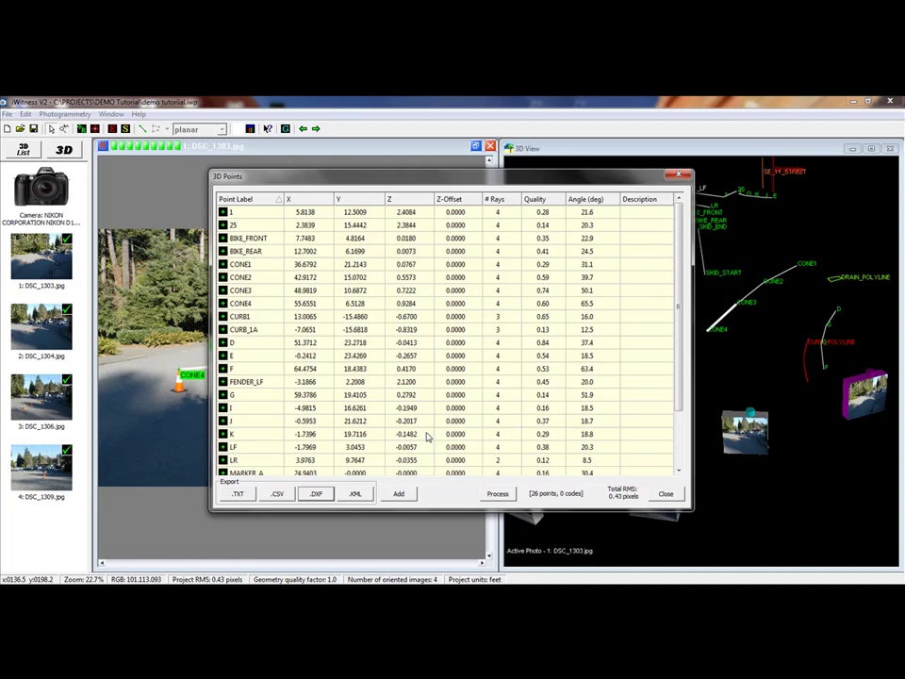